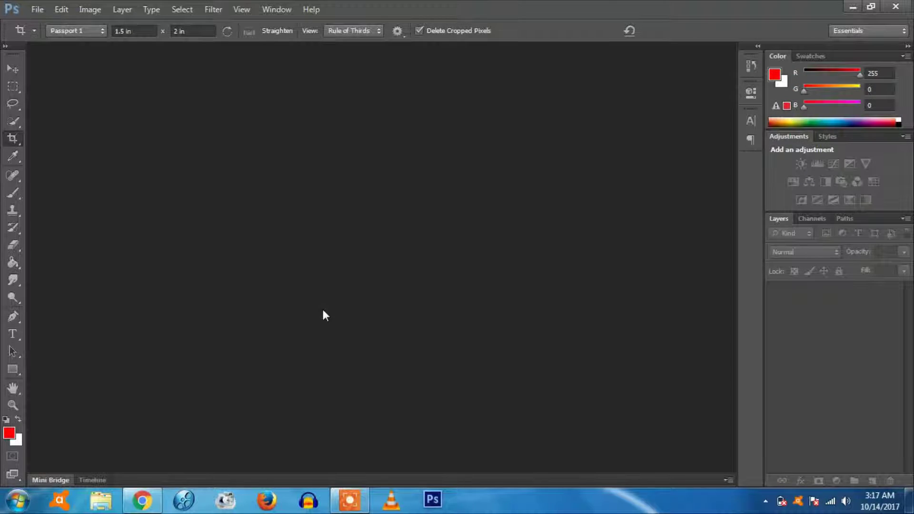
Open Vikram.jpg from the Desktop.
{"action": "left_click", "coordinate": [38, 10]}
{"action": "left_click", "coordinate": [52, 36]}
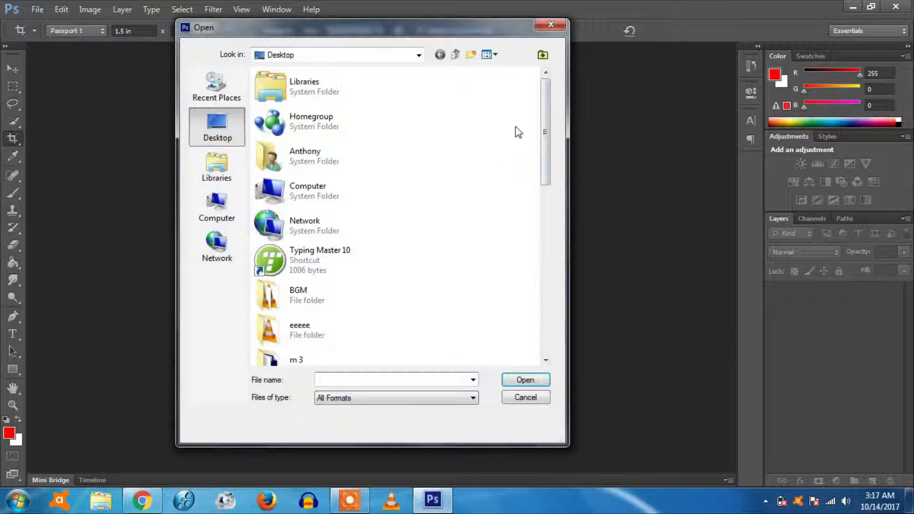
{"action": "left_click_drag", "start_coordinate": [548, 115], "coordinate": [543, 286]}
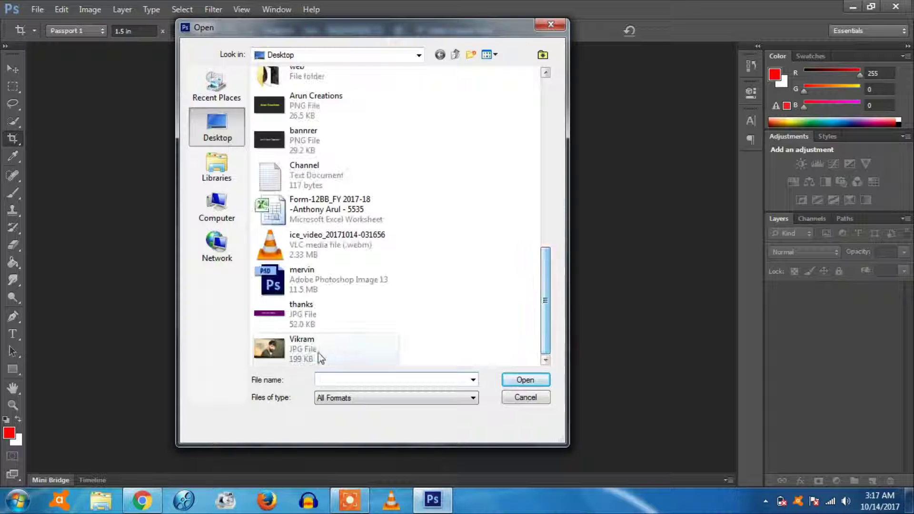
{"action": "left_click", "coordinate": [371, 360]}
{"action": "left_click", "coordinate": [526, 380]}
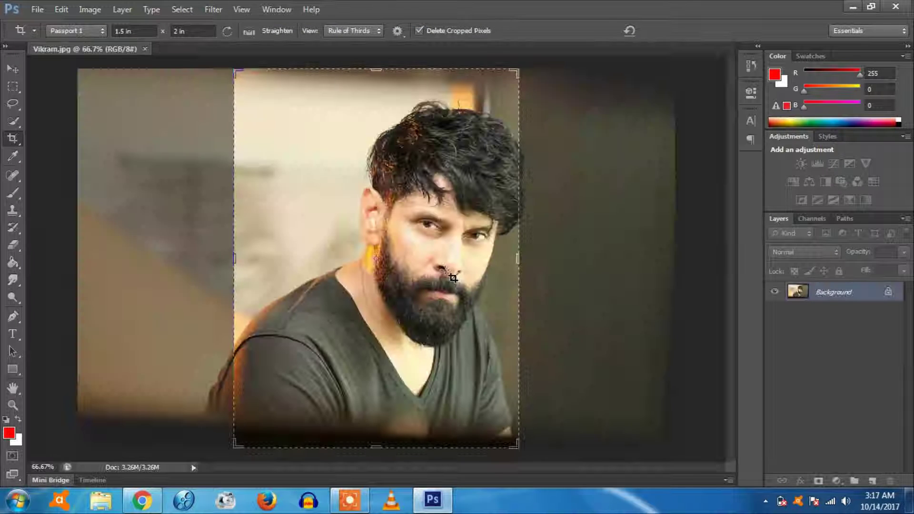
Convert the locked Background into an editable Layer 0 and reselect the Crop tool.
{"action": "left_click", "coordinate": [11, 68]}
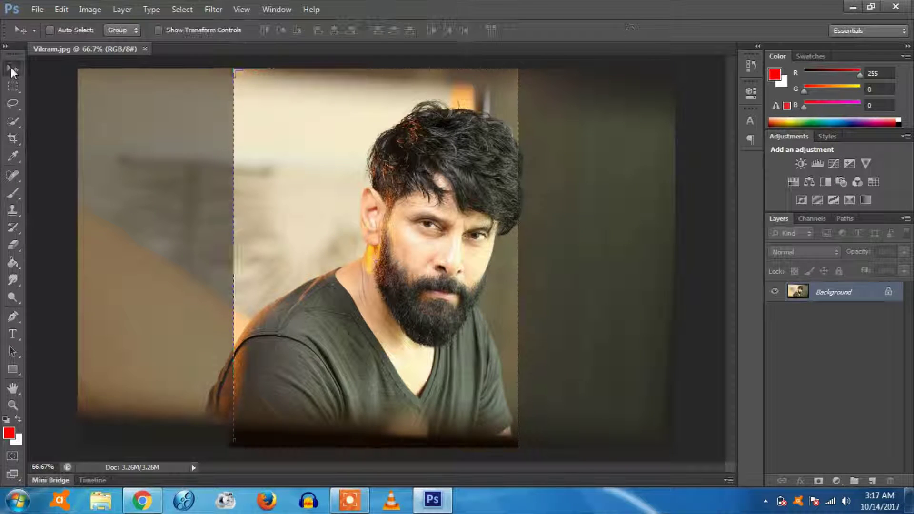
{"action": "double_click", "coordinate": [878, 296]}
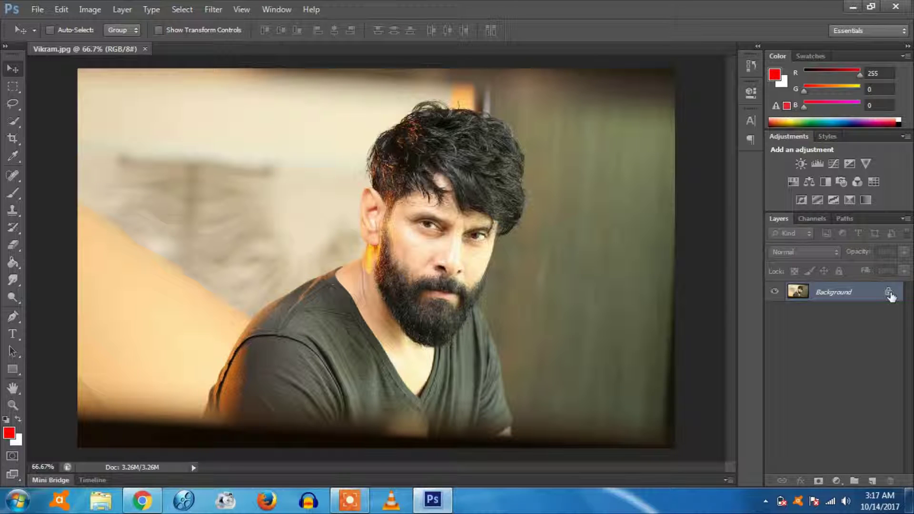
{"action": "left_click", "coordinate": [581, 157]}
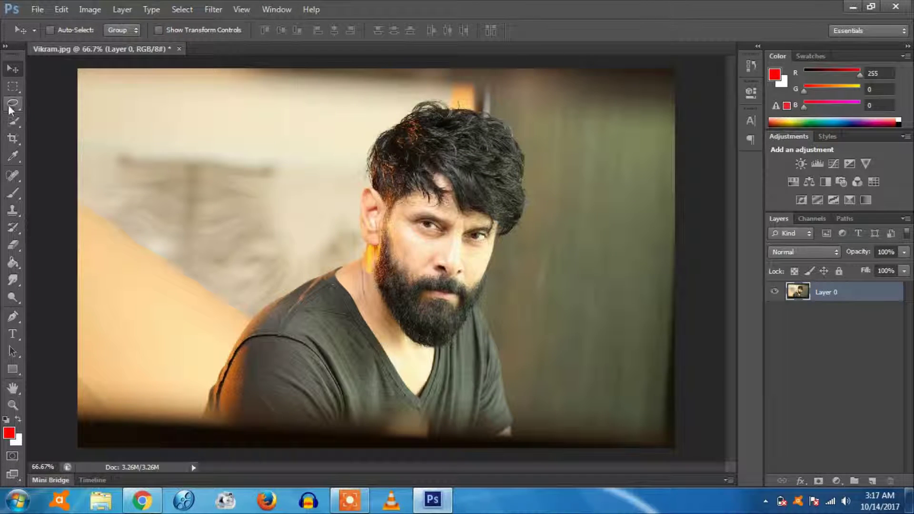
{"action": "left_click_drag", "start_coordinate": [12, 138], "coordinate": [41, 138]}
Preview a crop and save a 1.5 × 2 in, 300 ppi Size & Resolution preset as 'Vikram Passport'.
{"action": "left_click", "coordinate": [42, 138]}
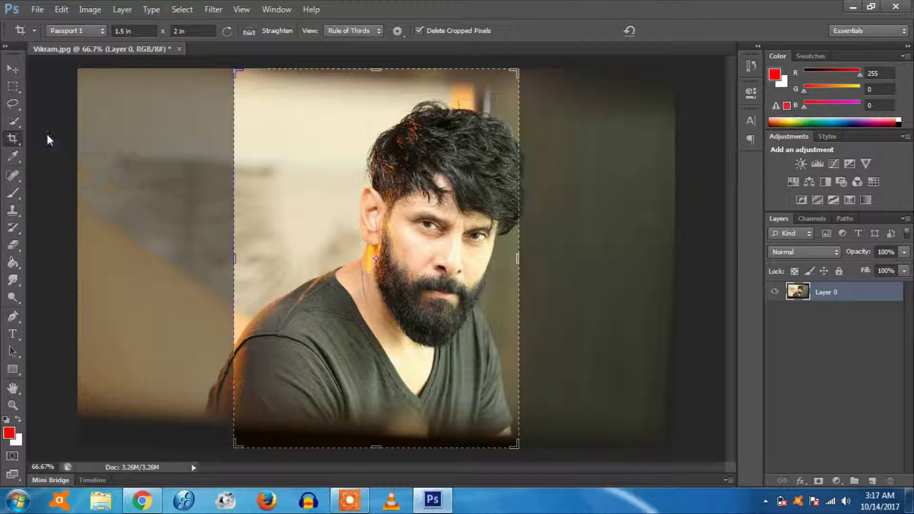
{"action": "left_click_drag", "start_coordinate": [360, 179], "coordinate": [362, 181]}
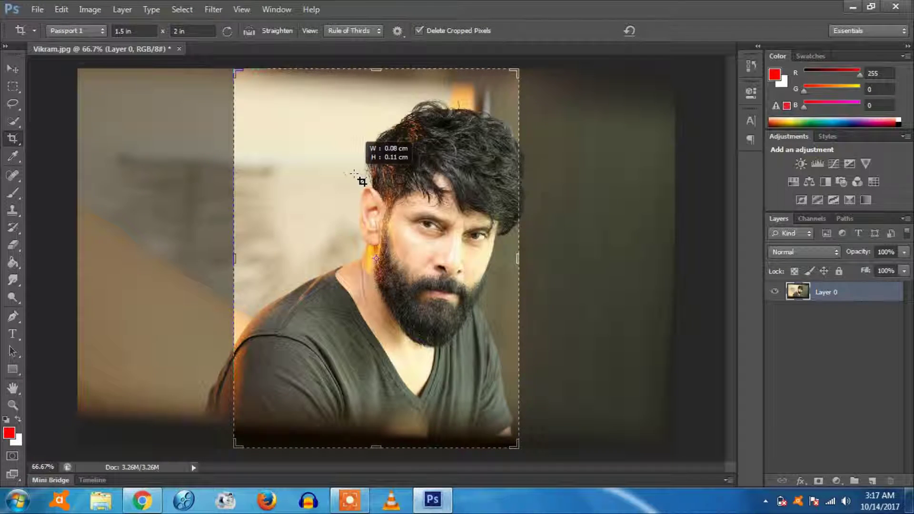
{"action": "left_click", "coordinate": [355, 173]}
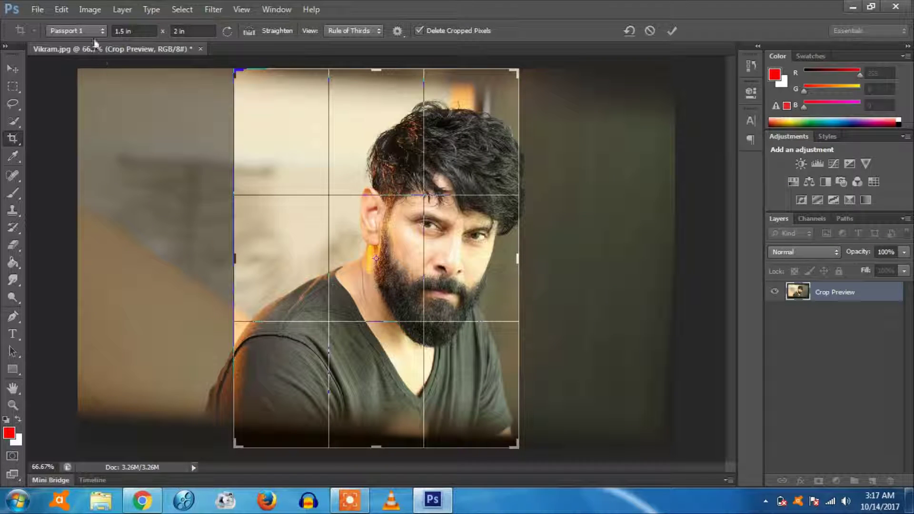
{"action": "left_click", "coordinate": [90, 31]}
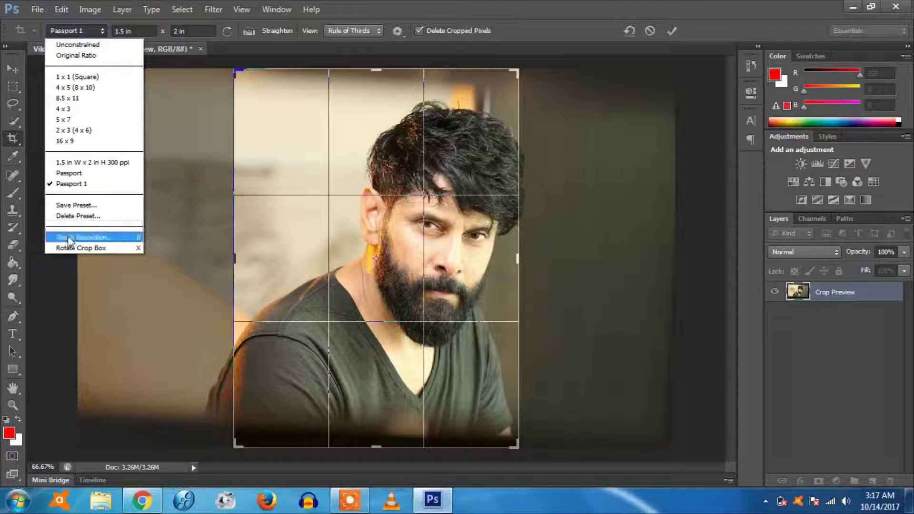
{"action": "left_click", "coordinate": [70, 237]}
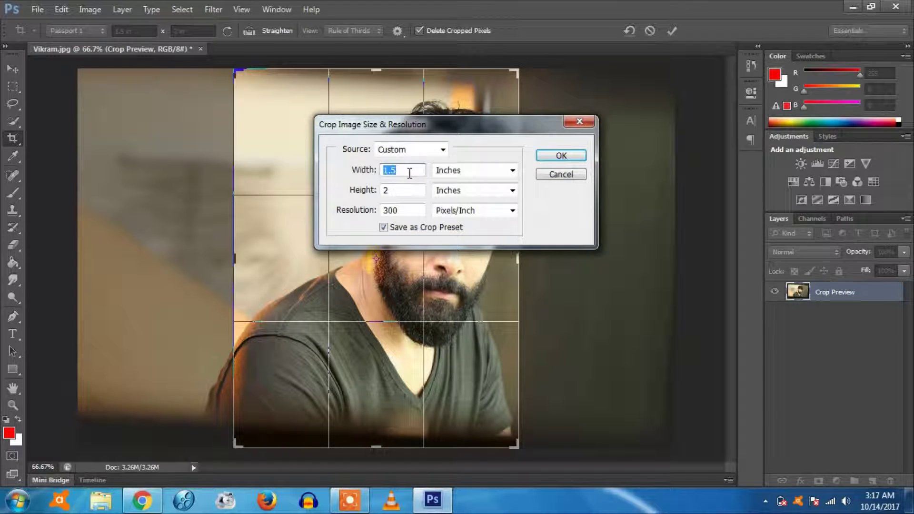
{"action": "mouse_move", "coordinate": [393, 191]}
{"action": "left_mouse_down"}
{"action": "mouse_move", "coordinate": [362, 190]}
{"action": "mouse_move", "coordinate": [375, 208]}
{"action": "left_mouse_up"}
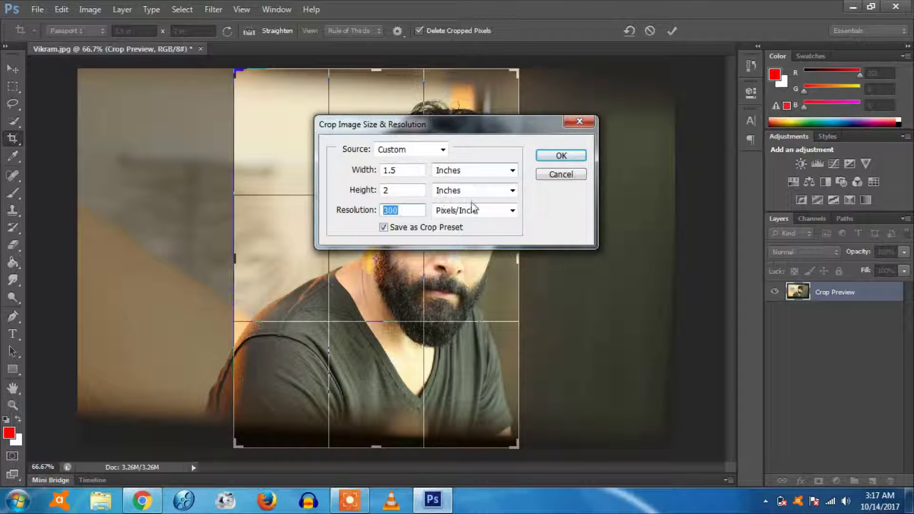
{"action": "left_click", "coordinate": [555, 157]}
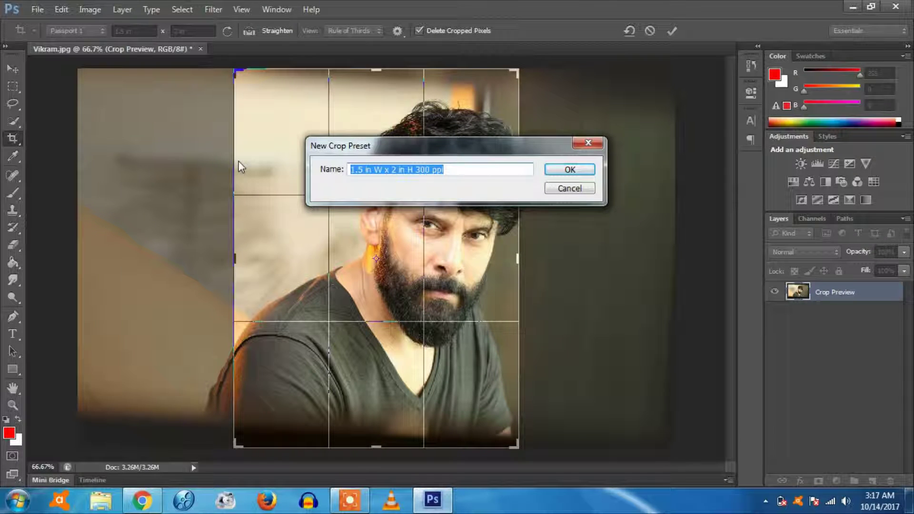
{"action": "type", "text": "Vikram Passport"}
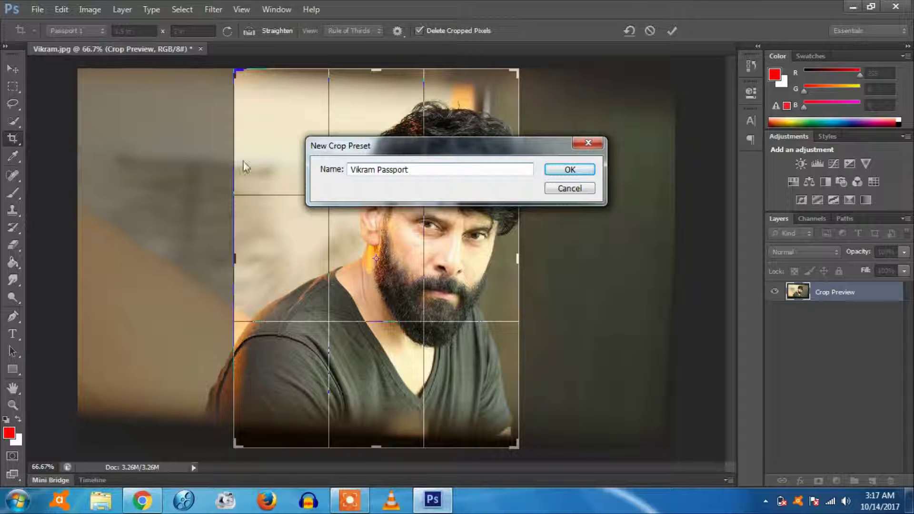
{"action": "left_click", "coordinate": [552, 170]}
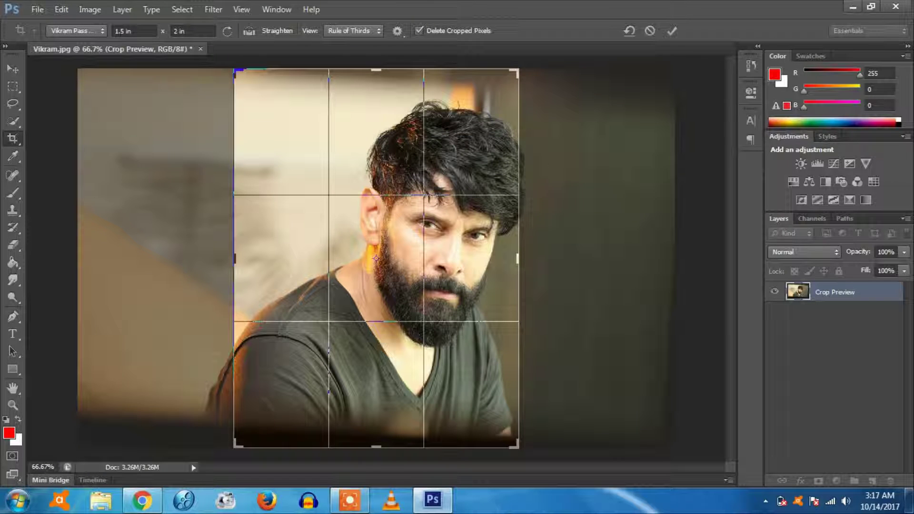
Centre the face inside the 1.5 × 2 in crop frame and apply the crop.
{"action": "left_click_drag", "start_coordinate": [361, 243], "coordinate": [359, 239]}
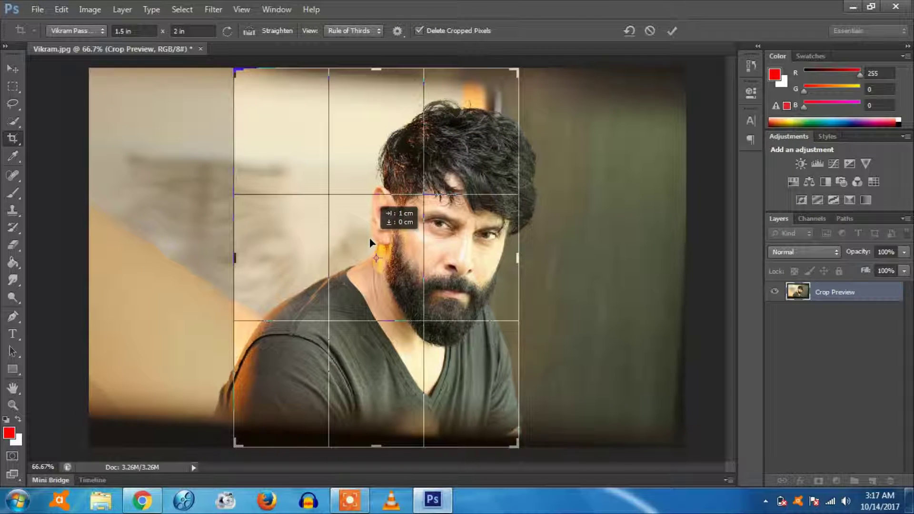
{"action": "left_click_drag", "start_coordinate": [359, 239], "coordinate": [330, 234]}
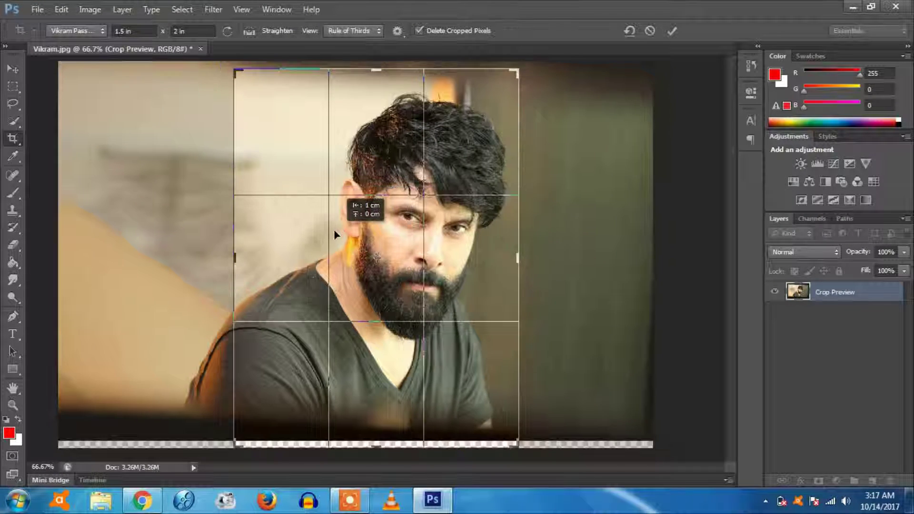
{"action": "mouse_move", "coordinate": [330, 234]}
{"action": "left_mouse_down"}
{"action": "mouse_move", "coordinate": [321, 241]}
{"action": "mouse_move", "coordinate": [387, 248]}
{"action": "mouse_move", "coordinate": [378, 251]}
{"action": "left_mouse_up"}
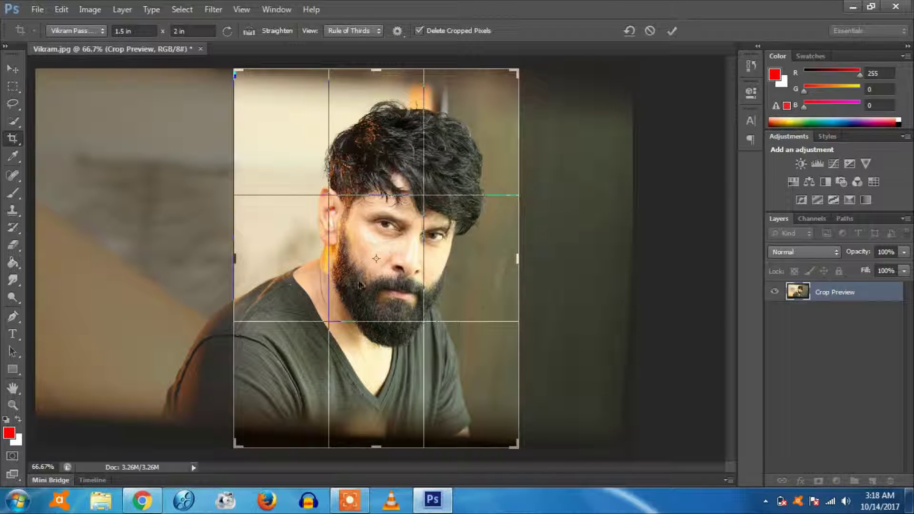
{"action": "left_click", "coordinate": [671, 30]}
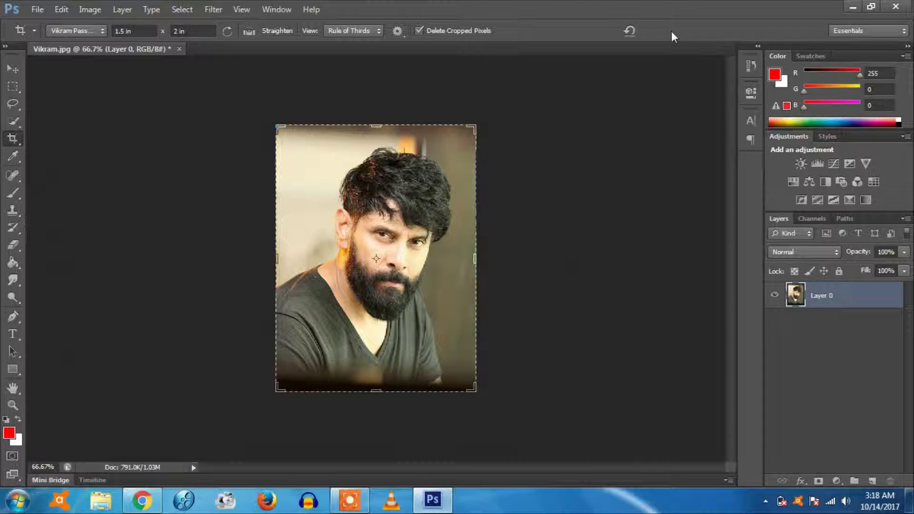
Select the whole image and put it into Free Transform.
{"action": "left_click", "coordinate": [179, 10]}
{"action": "left_click", "coordinate": [185, 23]}
{"action": "left_click", "coordinate": [13, 69]}
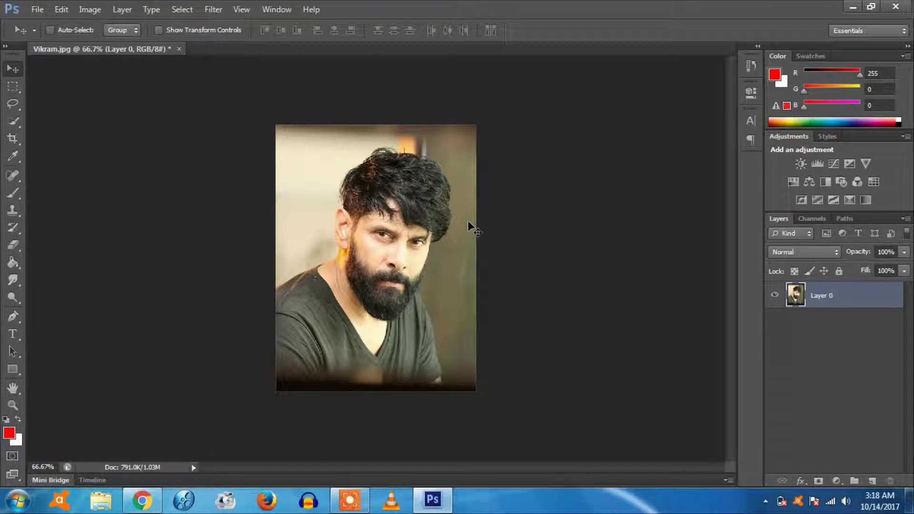
{"action": "left_click", "coordinate": [62, 10]}
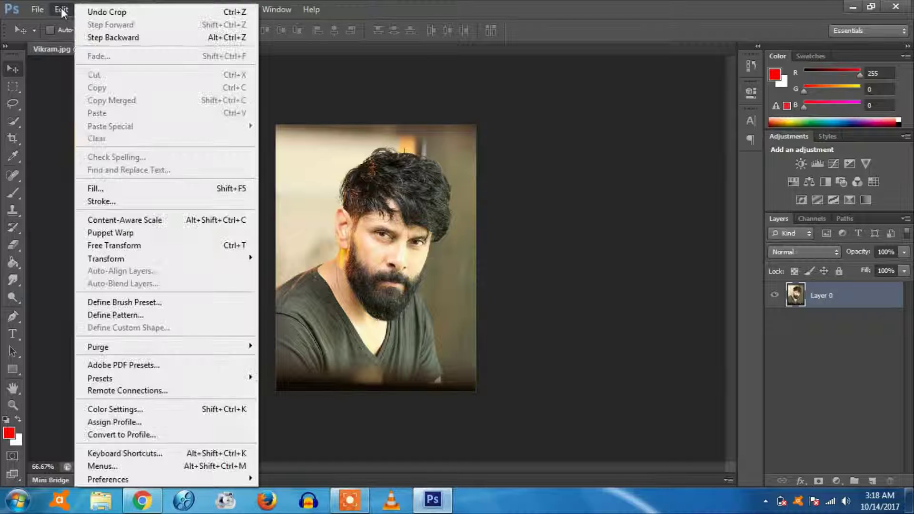
{"action": "left_click", "coordinate": [99, 246]}
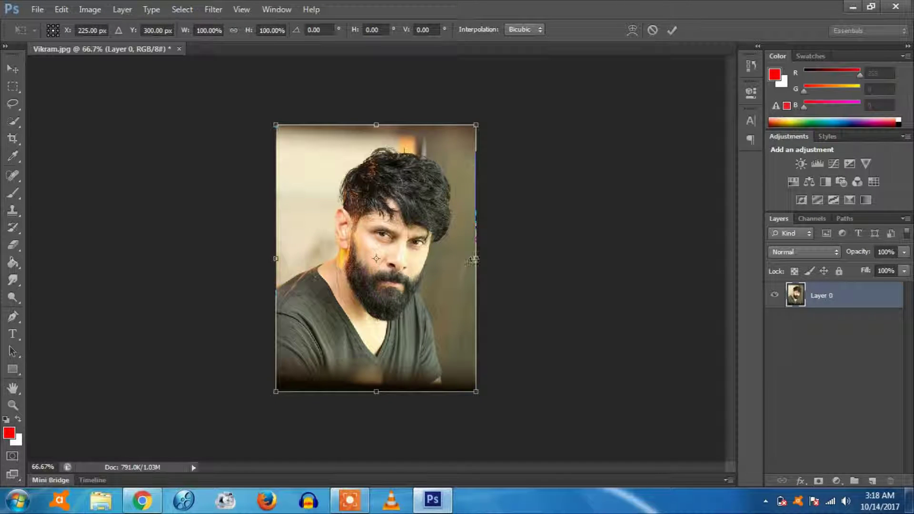
Pull all four sides slightly inward for an even transparent border, commit, and nudge right.
{"action": "left_click_drag", "start_coordinate": [476, 260], "coordinate": [468, 260]}
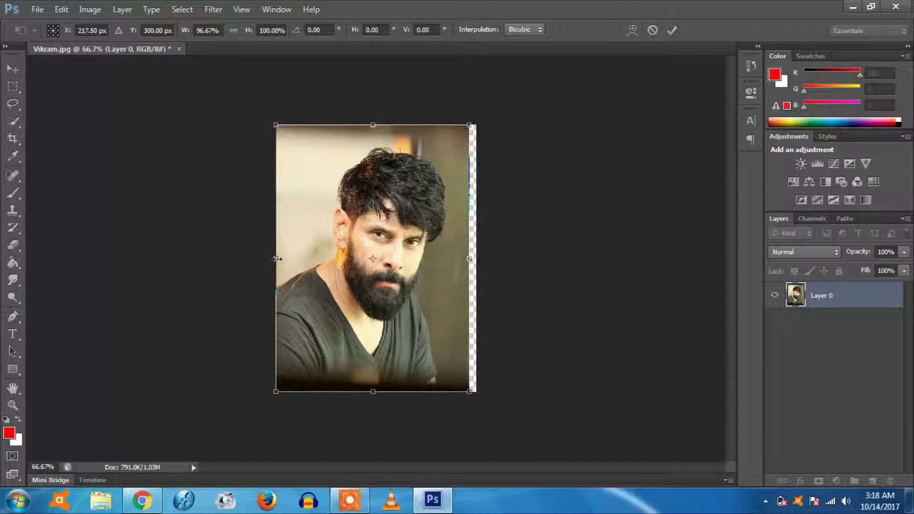
{"action": "left_click_drag", "start_coordinate": [276, 258], "coordinate": [281, 259]}
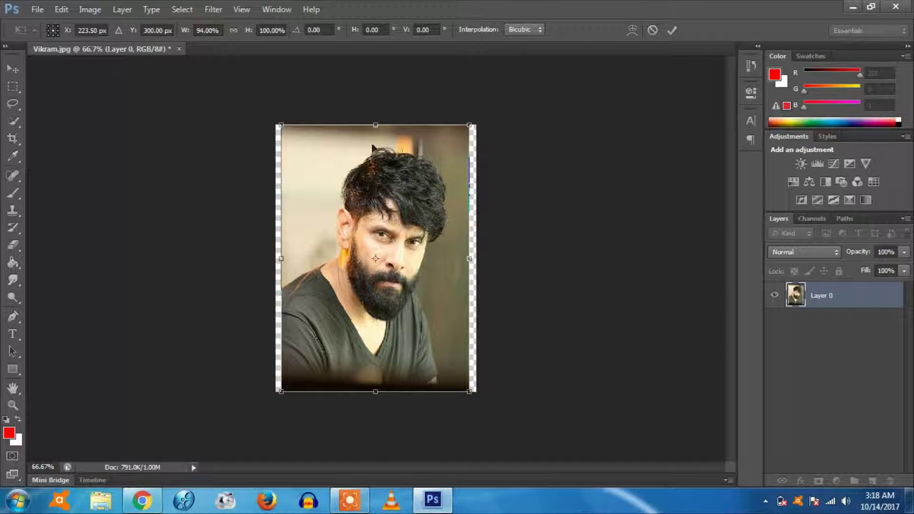
{"action": "left_click_drag", "start_coordinate": [377, 125], "coordinate": [376, 132]}
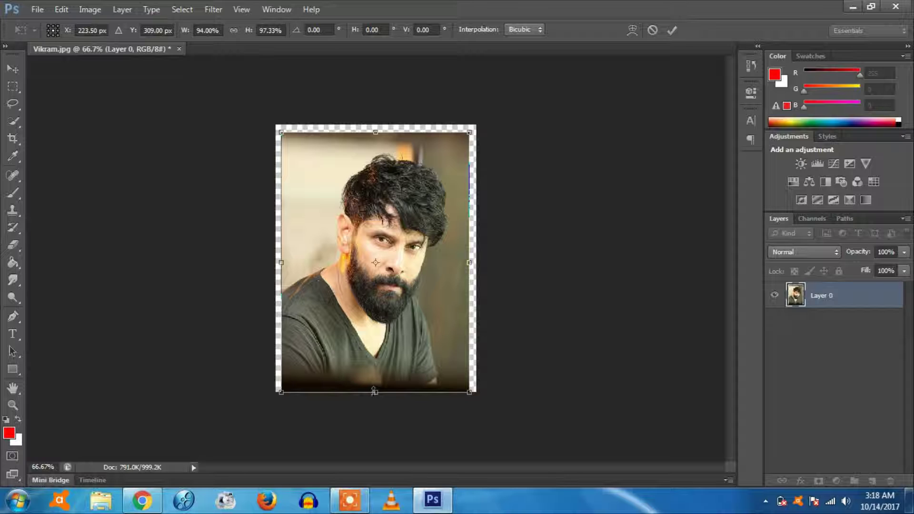
{"action": "left_click_drag", "start_coordinate": [370, 392], "coordinate": [370, 385]}
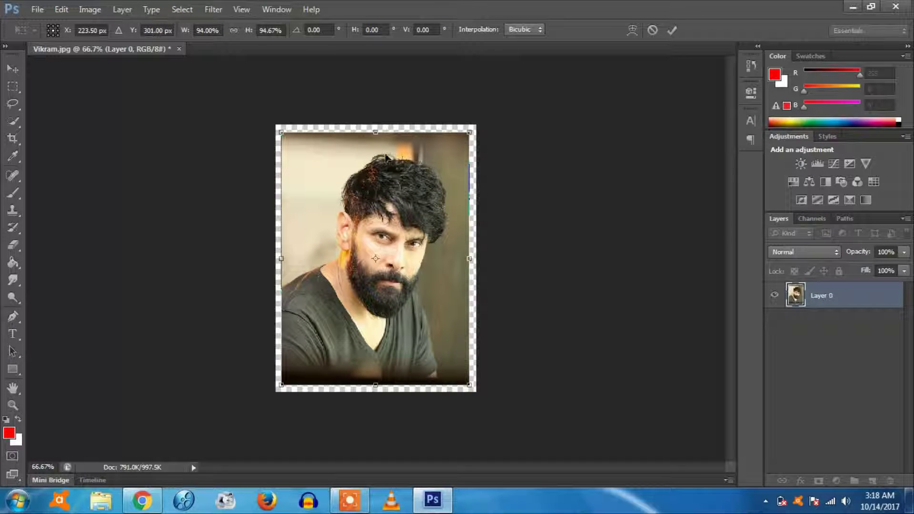
{"action": "left_click_drag", "start_coordinate": [376, 132], "coordinate": [376, 130]}
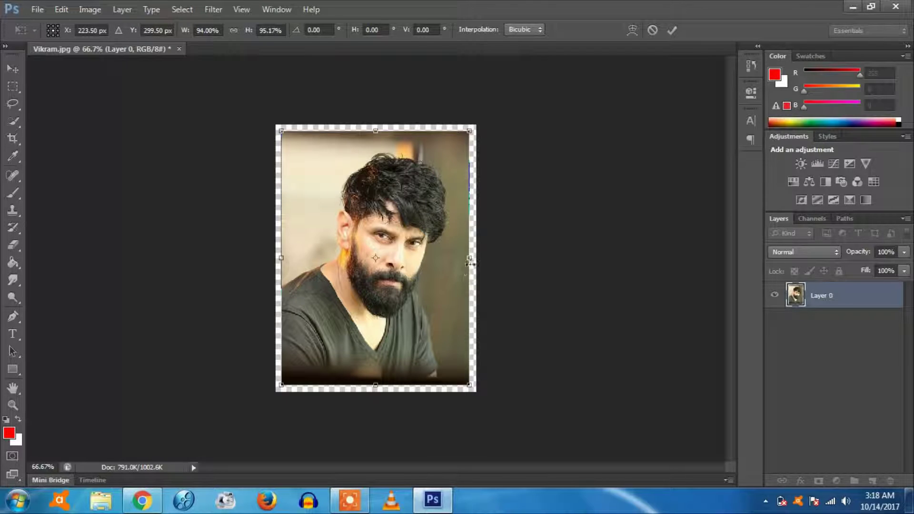
{"action": "left_click", "coordinate": [672, 30]}
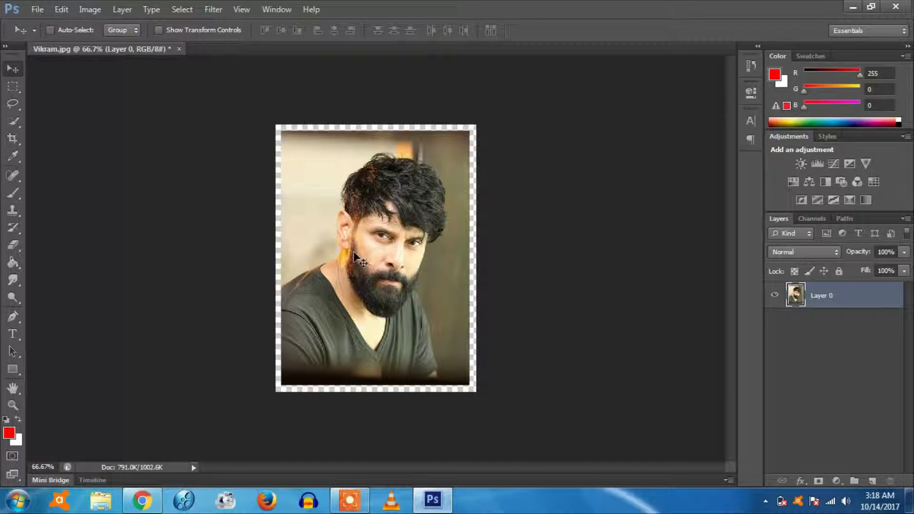
{"action": "key", "text": "Right"}
{"action": "key", "text": "Right"}
{"action": "key", "text": "Right"}
Nudge the photo left and down, then marquee-select the whole bordered portrait.
{"action": "key", "text": "Left"}
{"action": "key", "text": "Left"}
{"action": "key", "text": "Left"}
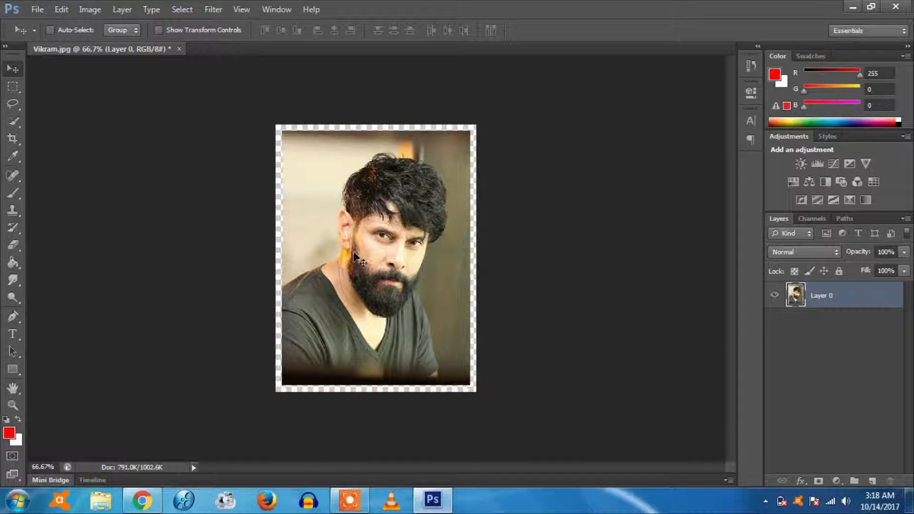
{"action": "key", "text": "Down"}
{"action": "key", "text": "Down"}
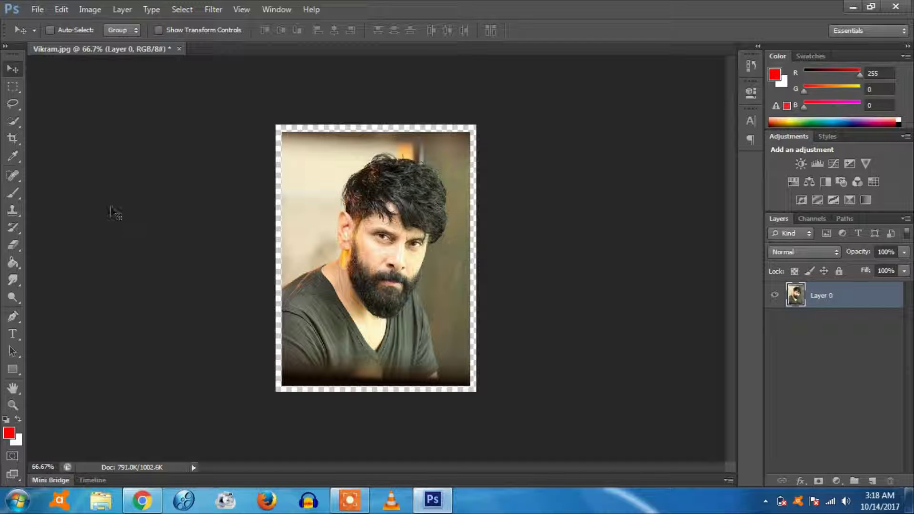
{"action": "left_click", "coordinate": [63, 10]}
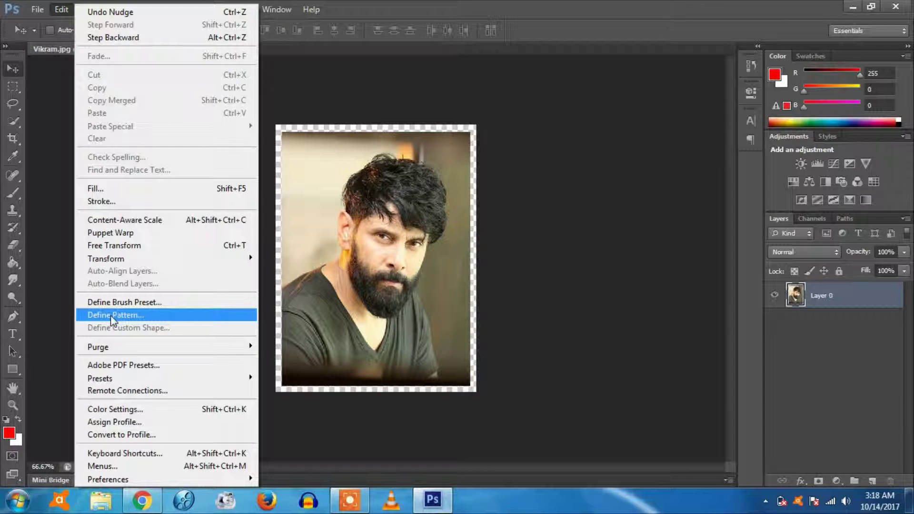
{"action": "left_click", "coordinate": [562, 138]}
{"action": "left_click", "coordinate": [12, 87]}
{"action": "left_click_drag", "start_coordinate": [272, 125], "coordinate": [483, 409]}
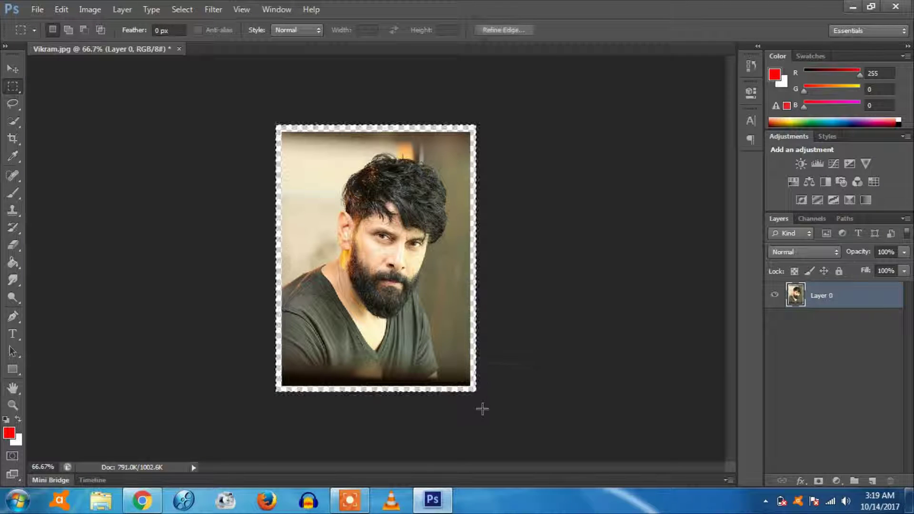
Define the selection as a pattern named 'Vikram passport'.
{"action": "left_click", "coordinate": [61, 10]}
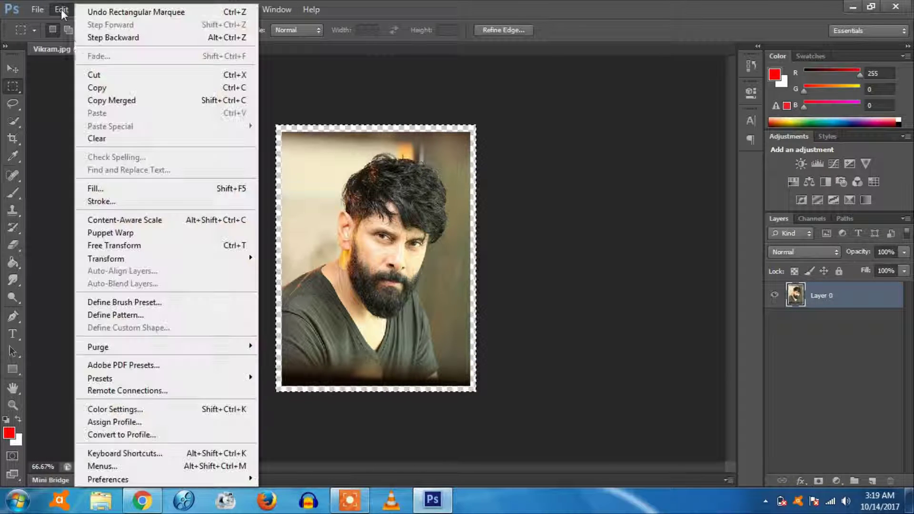
{"action": "left_click", "coordinate": [118, 316]}
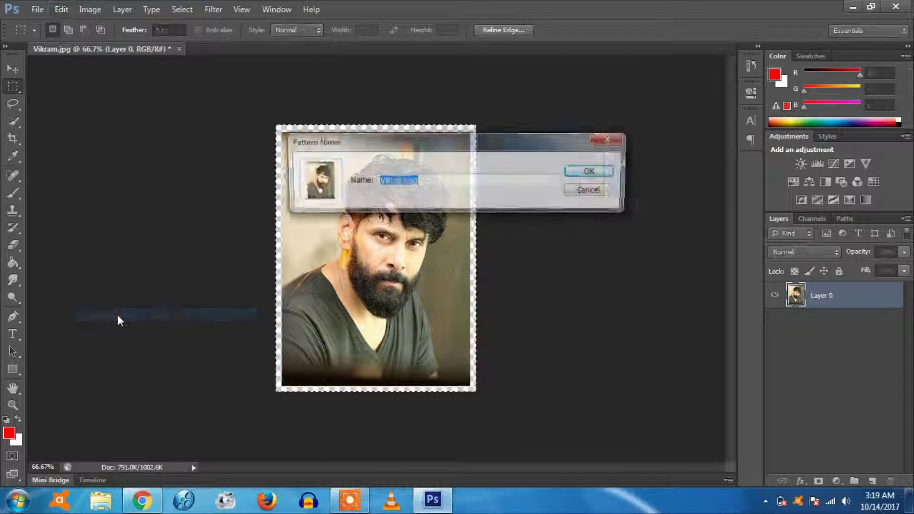
{"action": "left_click", "coordinate": [433, 183]}
{"action": "type", "text": "passport"}
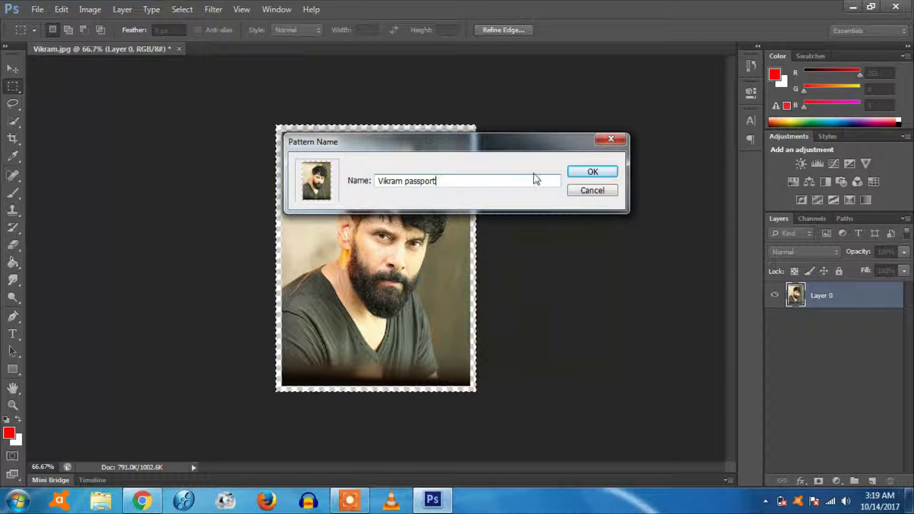
{"action": "left_click", "coordinate": [589, 172]}
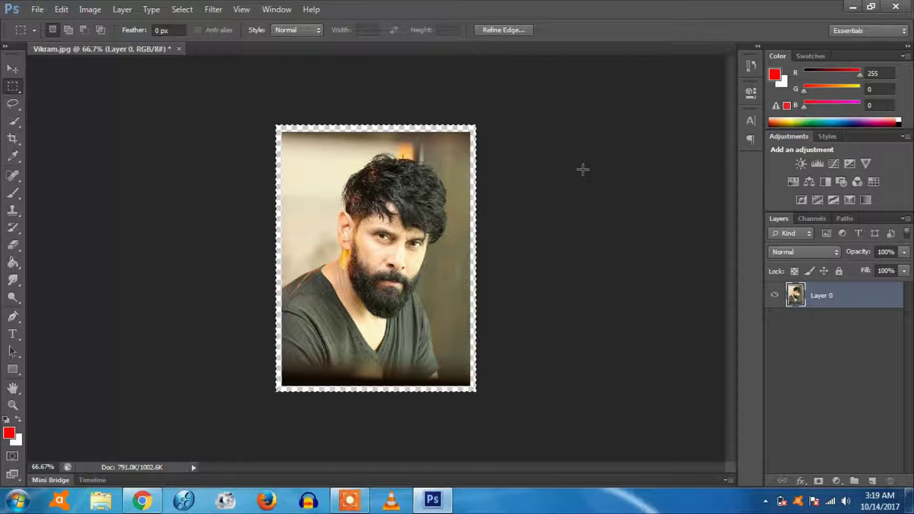
{"action": "left_click", "coordinate": [38, 10]}
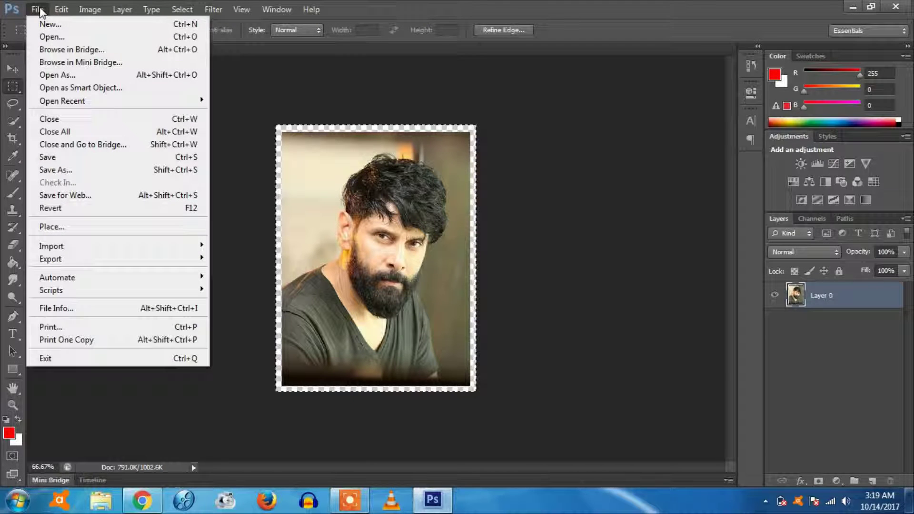
Create a new Photo-preset document, Landscape 4 x 6 at 300 ppi.
{"action": "left_click", "coordinate": [50, 26]}
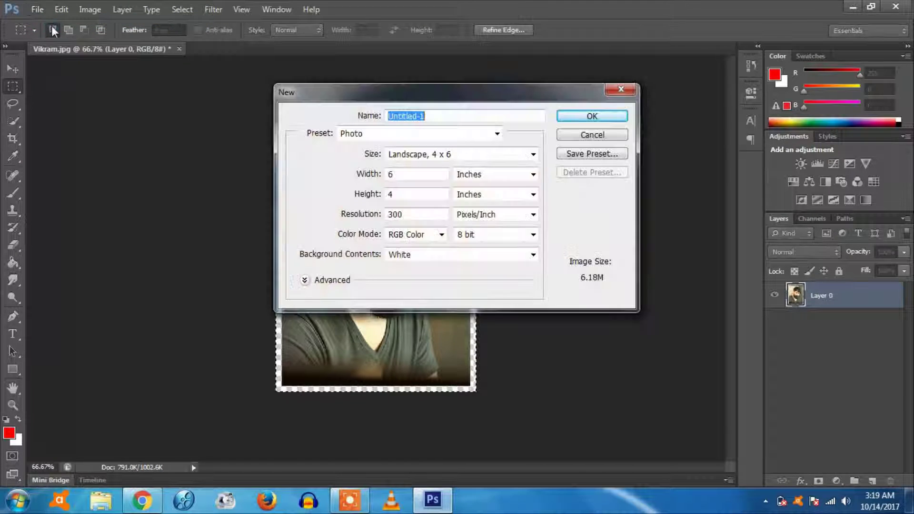
{"action": "left_click", "coordinate": [397, 136]}
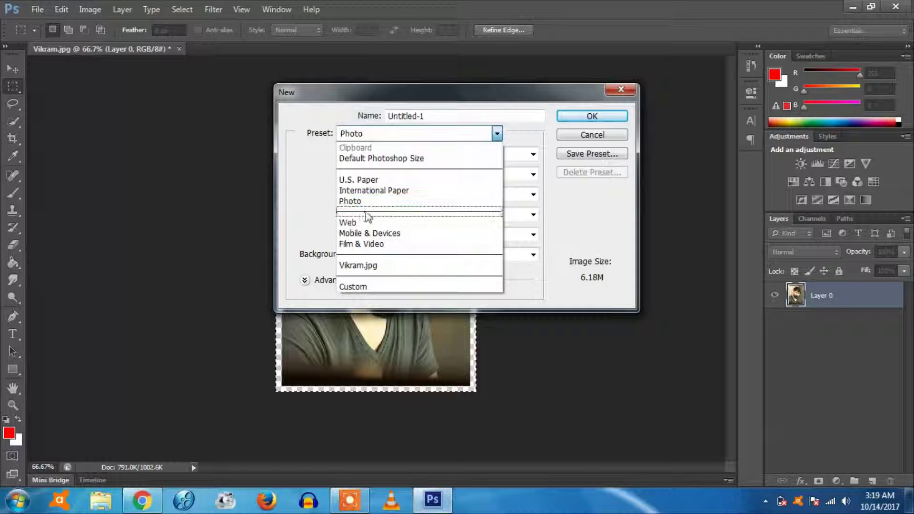
{"action": "left_click", "coordinate": [368, 202]}
{"action": "left_click", "coordinate": [412, 157]}
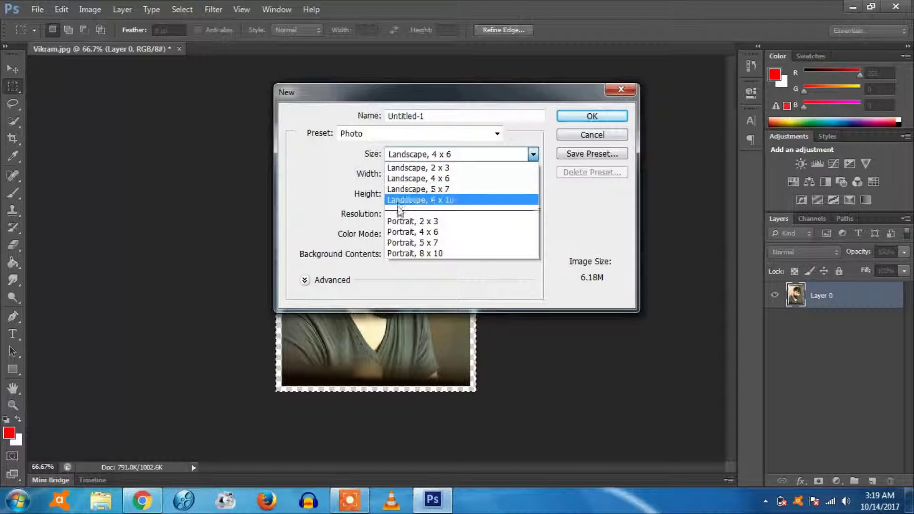
{"action": "left_click", "coordinate": [400, 176]}
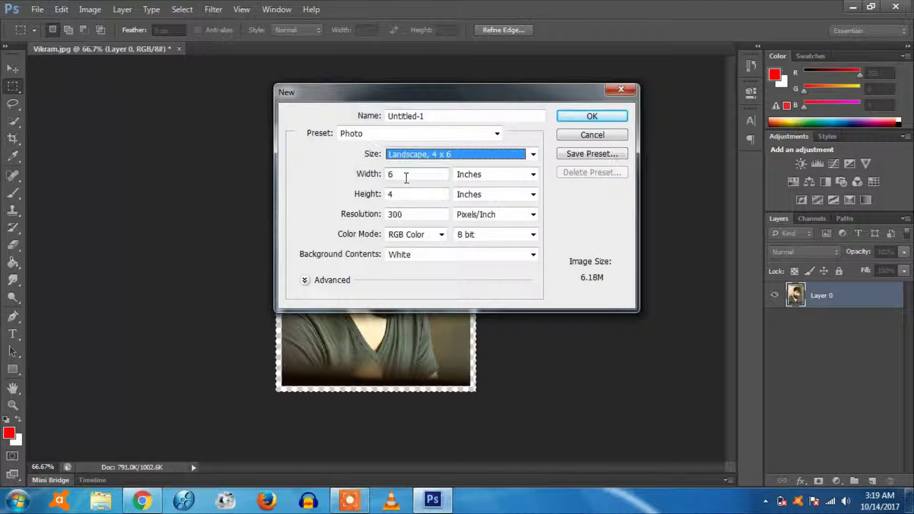
{"action": "key", "text": "Tab"}
{"action": "key", "text": "Tab"}
{"action": "key", "text": "Tab"}
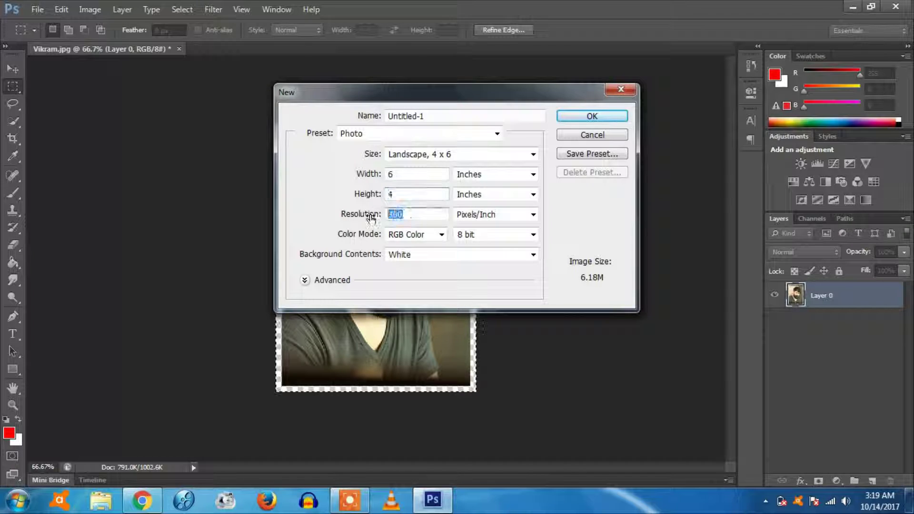
{"action": "left_click", "coordinate": [576, 123]}
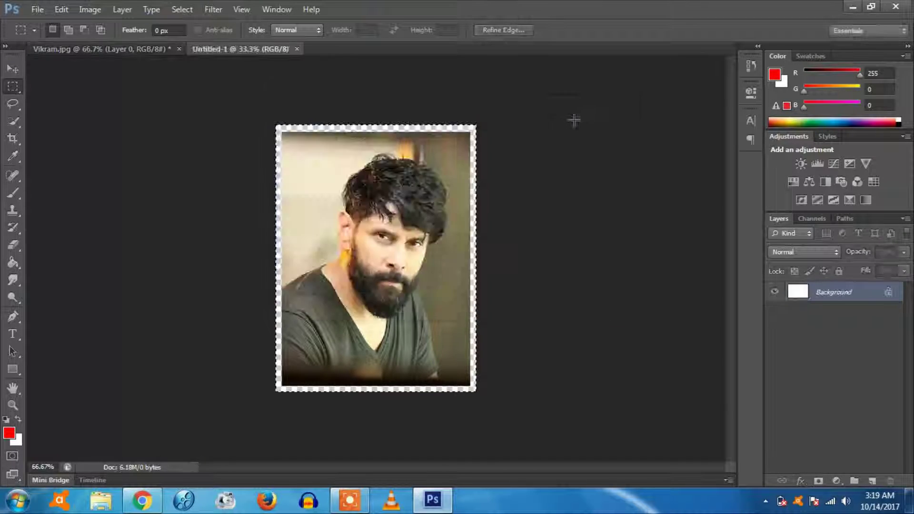
Unlock its Background as Layer 0 and select the entire canvas.
{"action": "double_click", "coordinate": [892, 297]}
{"action": "left_click", "coordinate": [575, 155]}
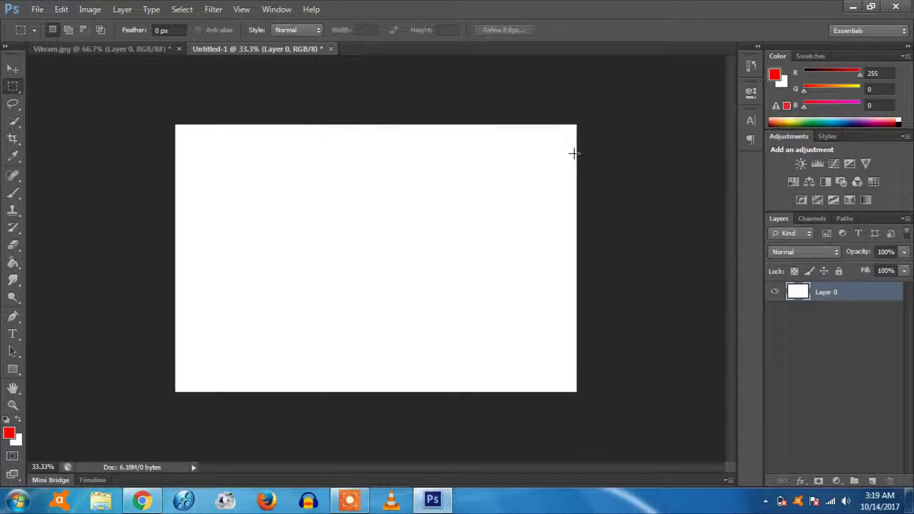
{"action": "left_click_drag", "start_coordinate": [157, 112], "coordinate": [629, 405]}
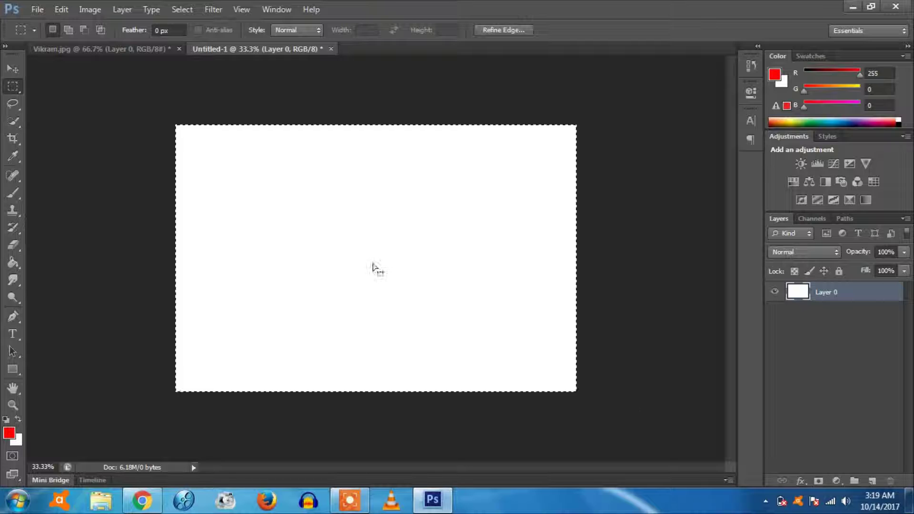
{"action": "right_click", "coordinate": [276, 217]}
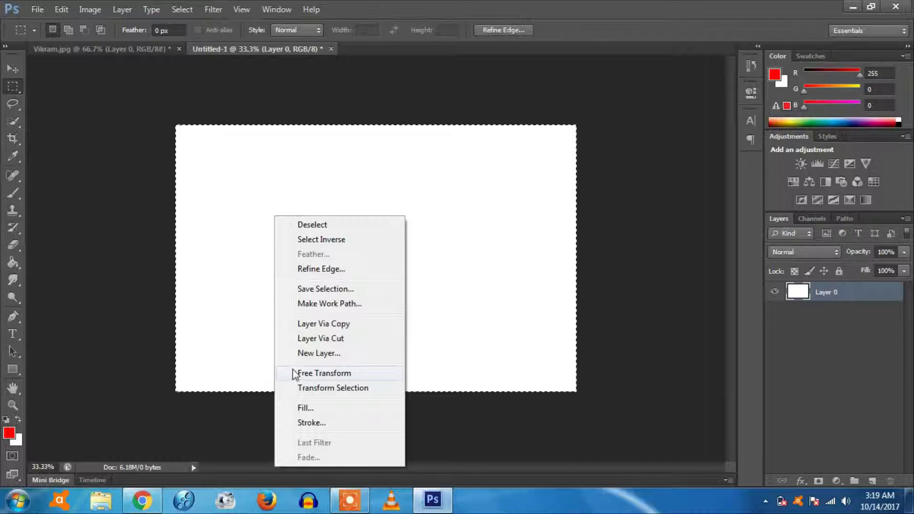
Fill the selection with the Vikram passport pattern, giving two rows of four photos.
{"action": "left_click", "coordinate": [306, 408]}
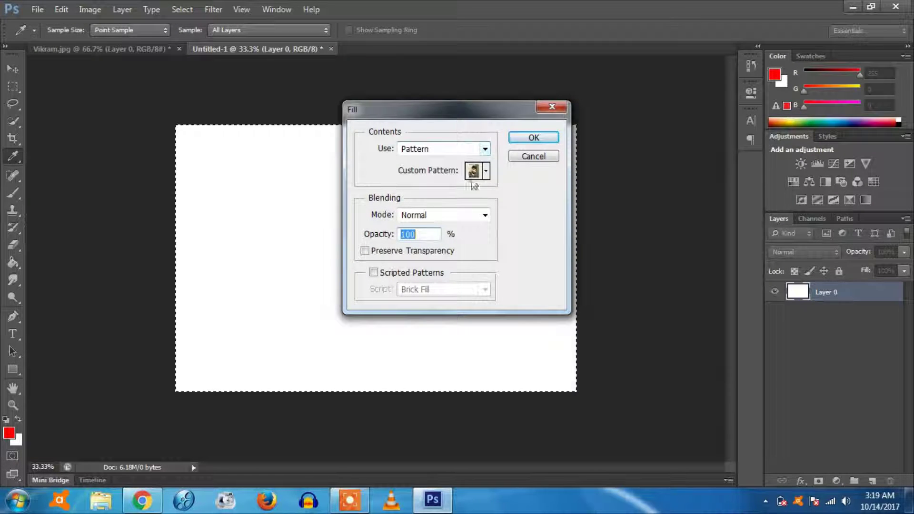
{"action": "left_click", "coordinate": [487, 173]}
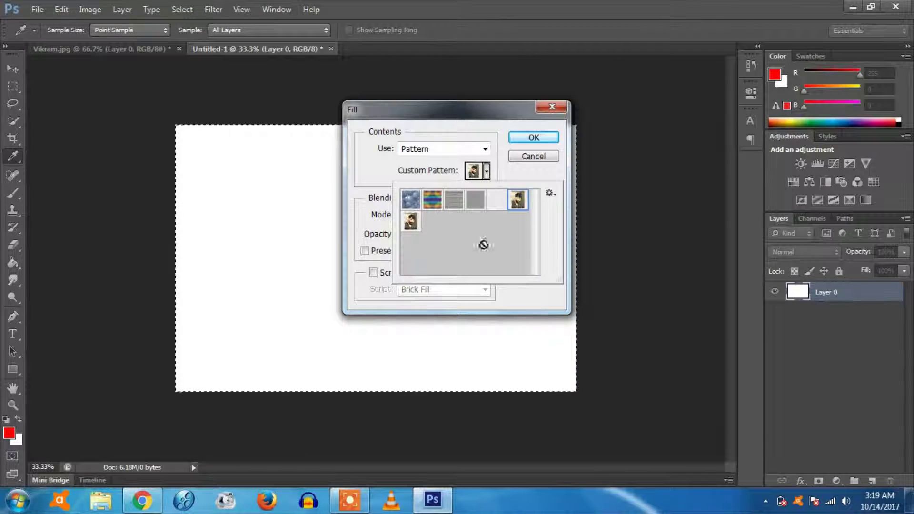
{"action": "left_click", "coordinate": [409, 223]}
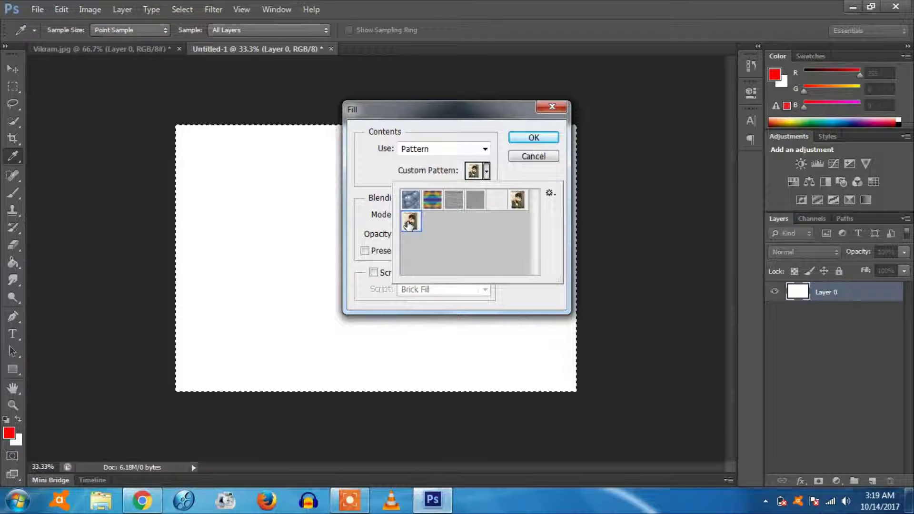
{"action": "left_click", "coordinate": [534, 139]}
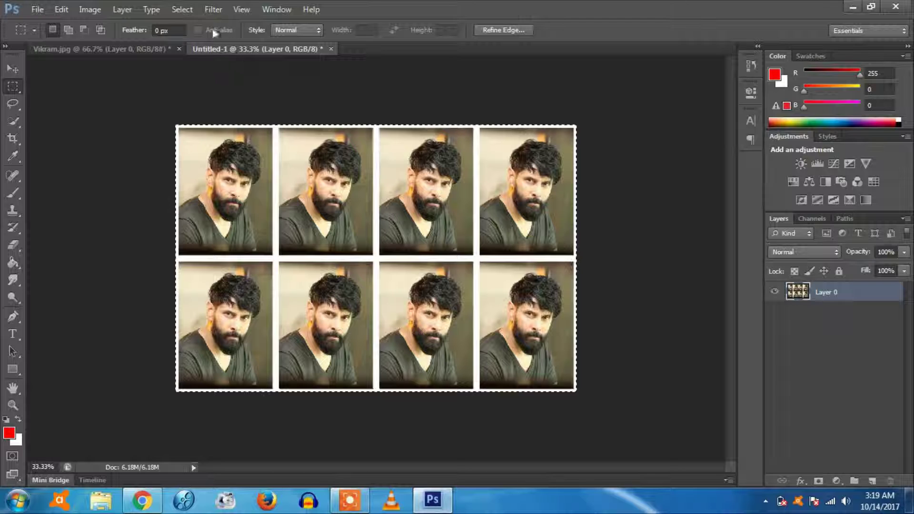
{"action": "left_click", "coordinate": [182, 9]}
Deselect the sheet and choose JPEG as the Save As format.
{"action": "left_click", "coordinate": [192, 38]}
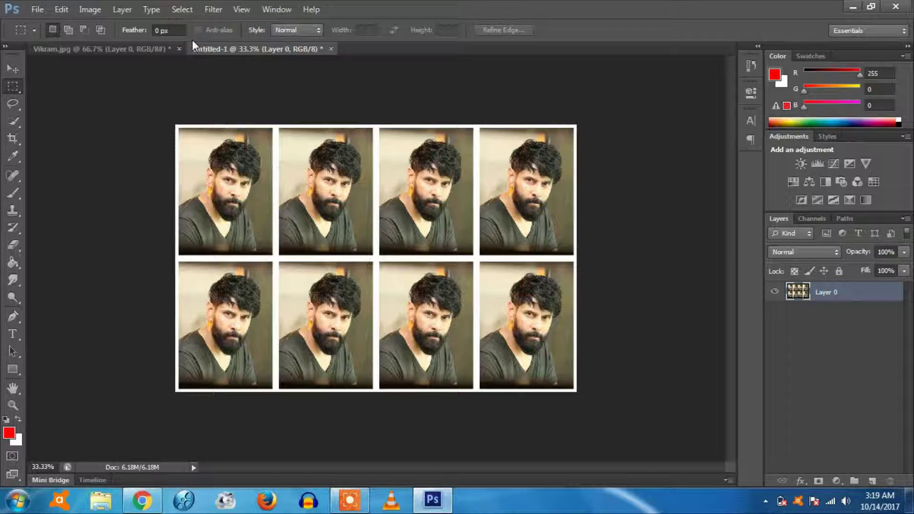
{"action": "left_click", "coordinate": [12, 69]}
{"action": "left_click", "coordinate": [37, 9]}
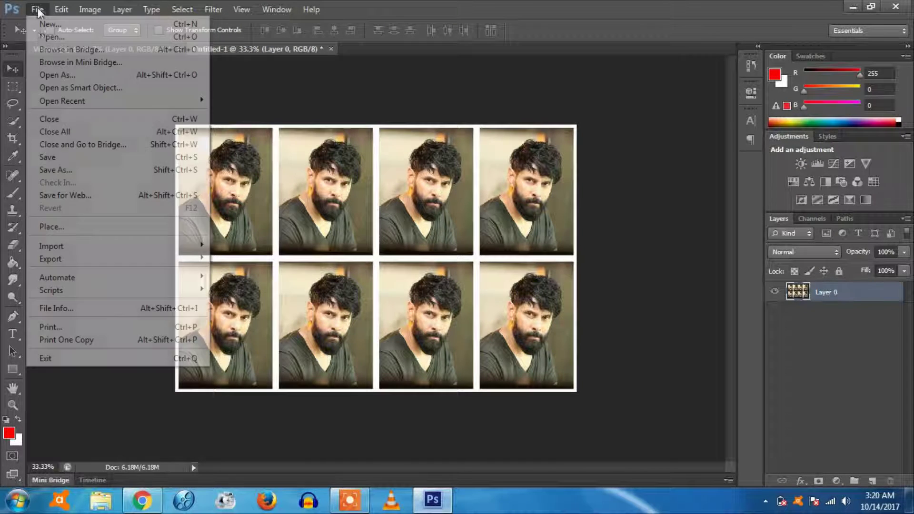
{"action": "left_click", "coordinate": [59, 171]}
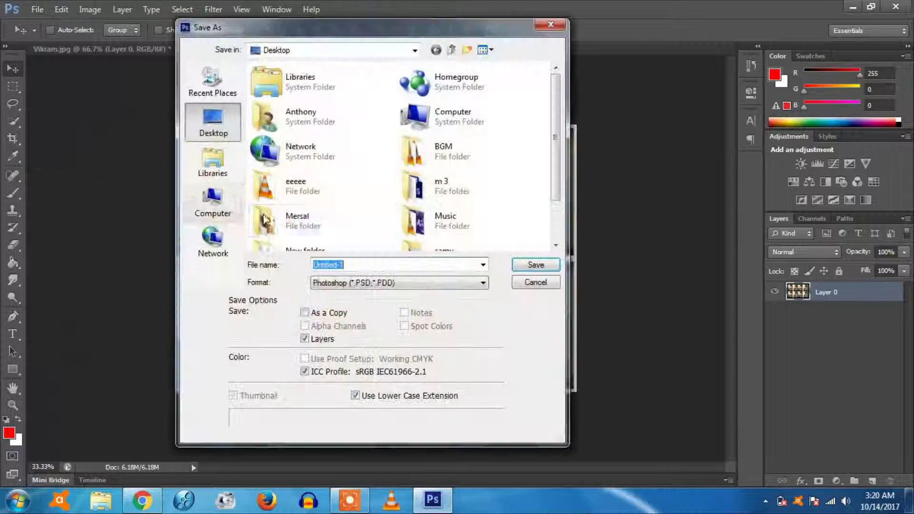
{"action": "left_click", "coordinate": [332, 284]}
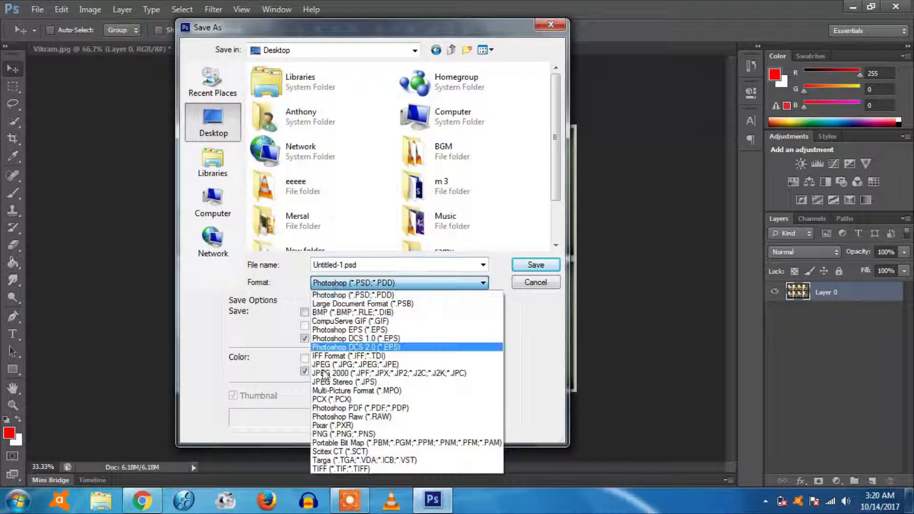
{"action": "left_click", "coordinate": [345, 363]}
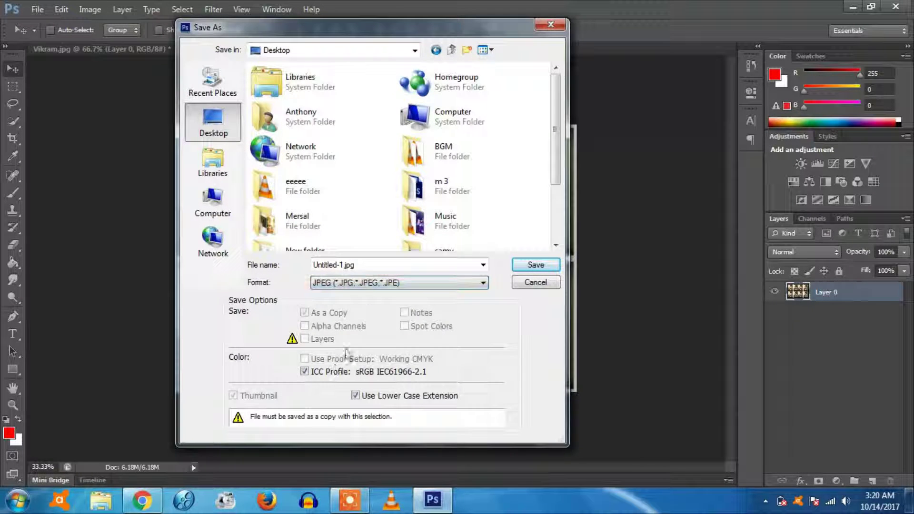
Save it as 'Passport size photo' at JPEG quality 12, then show the desktop.
{"action": "double_click", "coordinate": [371, 264]}
{"action": "type", "text": "Pass"}
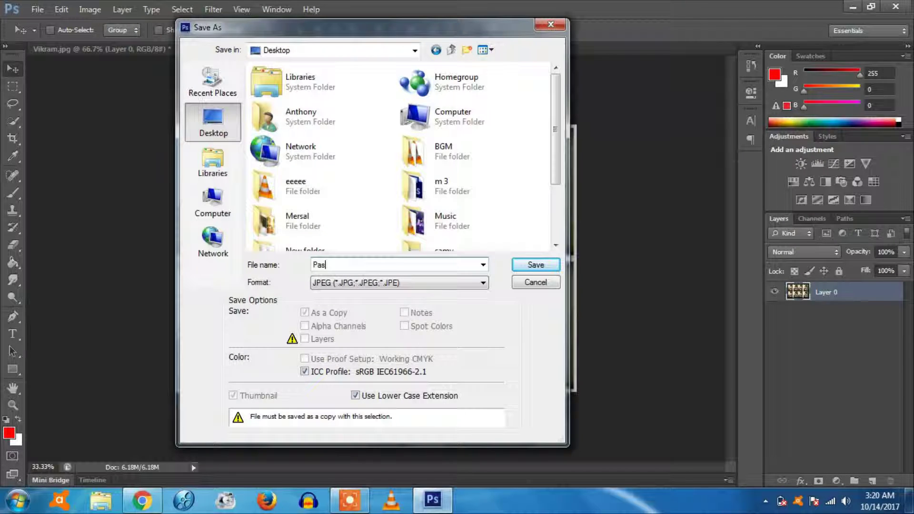
{"action": "type", "text": "po"}
{"action": "type", "text": "rt size pho"}
{"action": "type", "text": "to"}
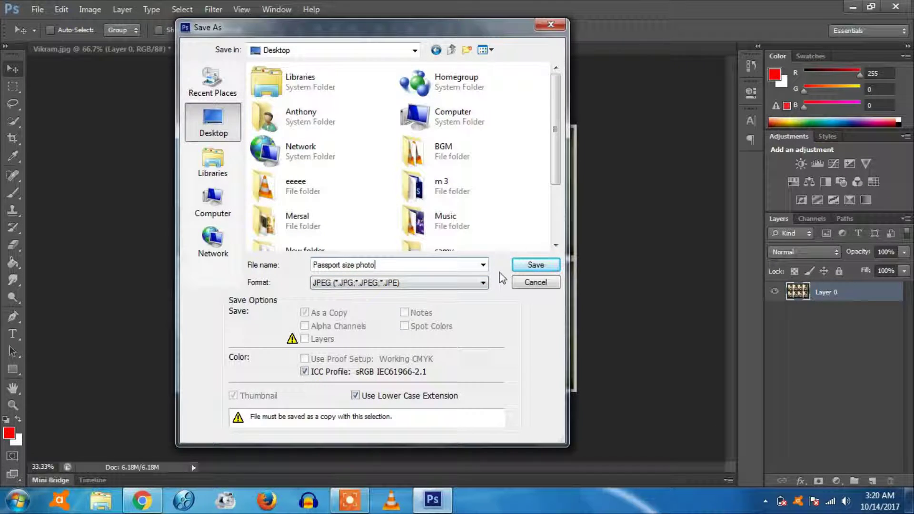
{"action": "left_click", "coordinate": [535, 265]}
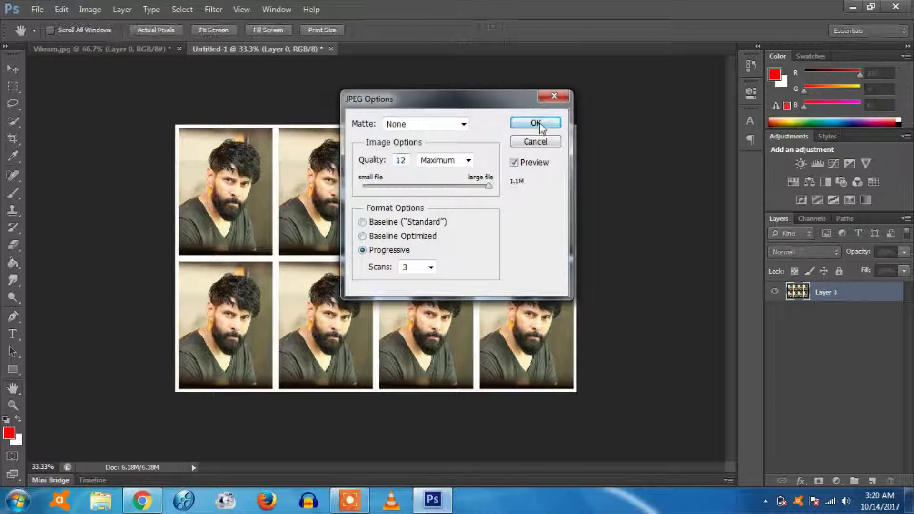
{"action": "left_click", "coordinate": [540, 124]}
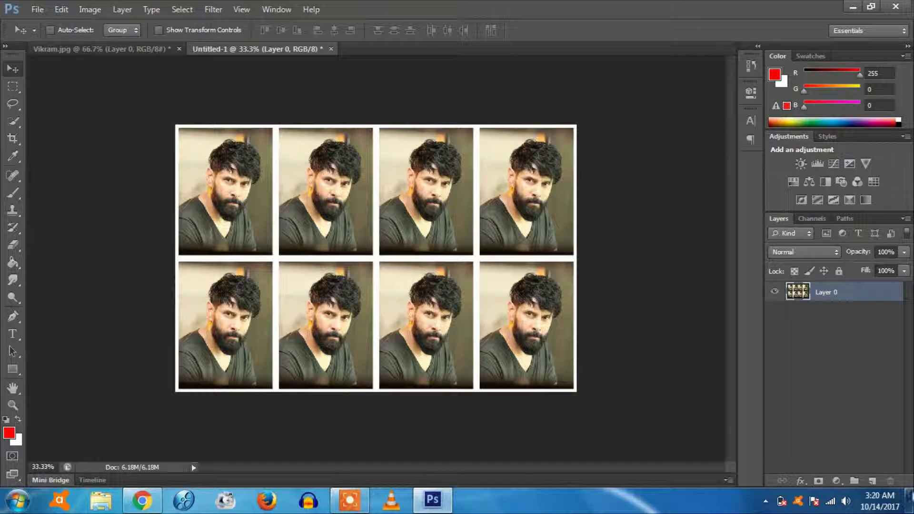
{"action": "left_click", "coordinate": [910, 500]}
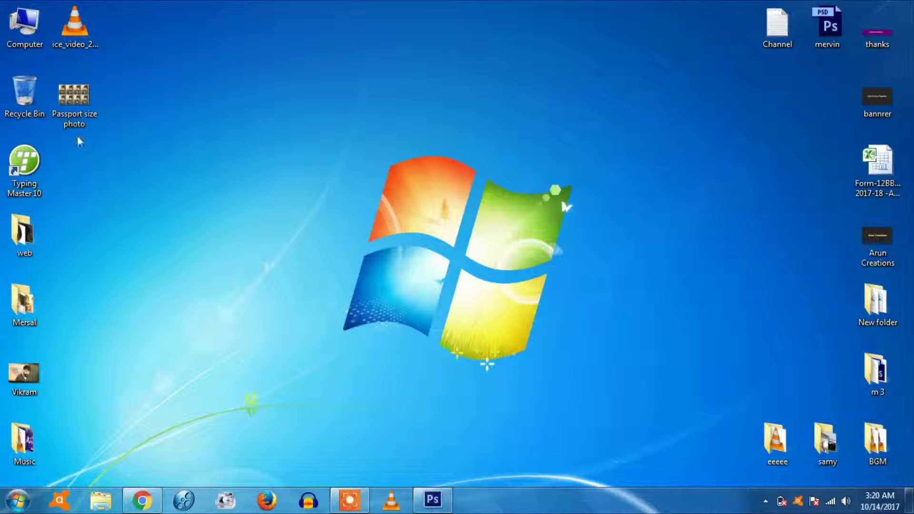
{"action": "double_click", "coordinate": [73, 94]}
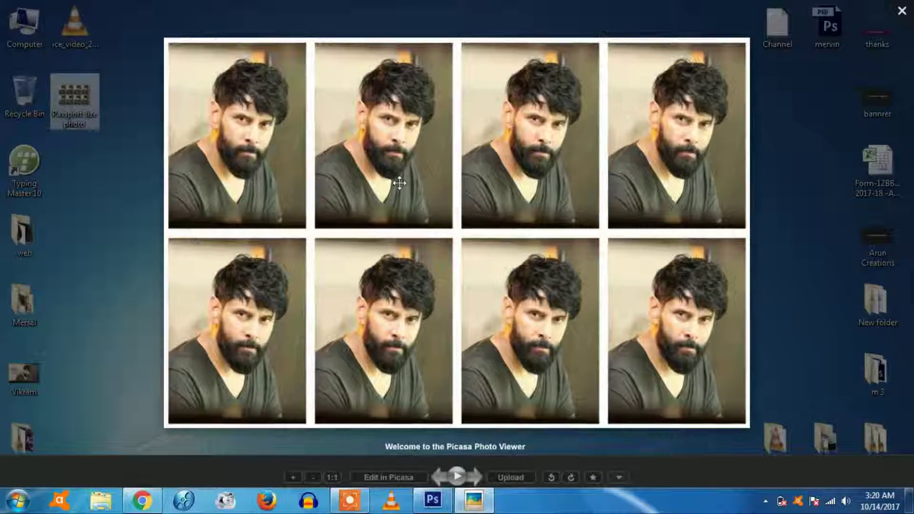
{"action": "key", "text": "Escape"}
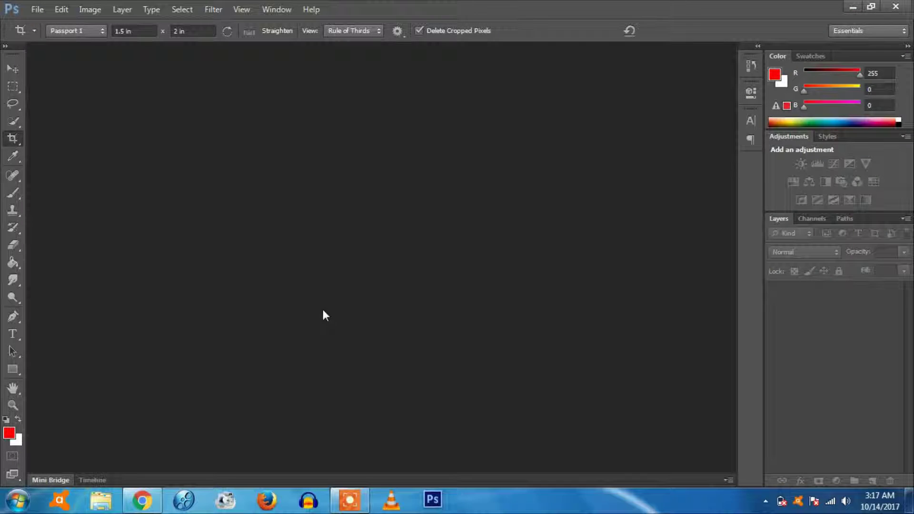
Reopen Vikram.jpg from the desktop.
{"action": "left_click", "coordinate": [37, 9]}
{"action": "left_click", "coordinate": [57, 36]}
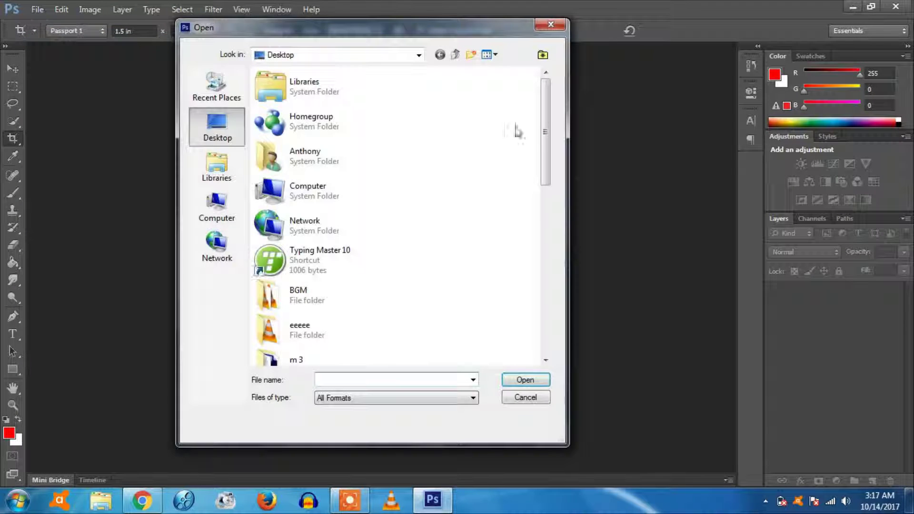
{"action": "left_click_drag", "start_coordinate": [546, 114], "coordinate": [543, 302]}
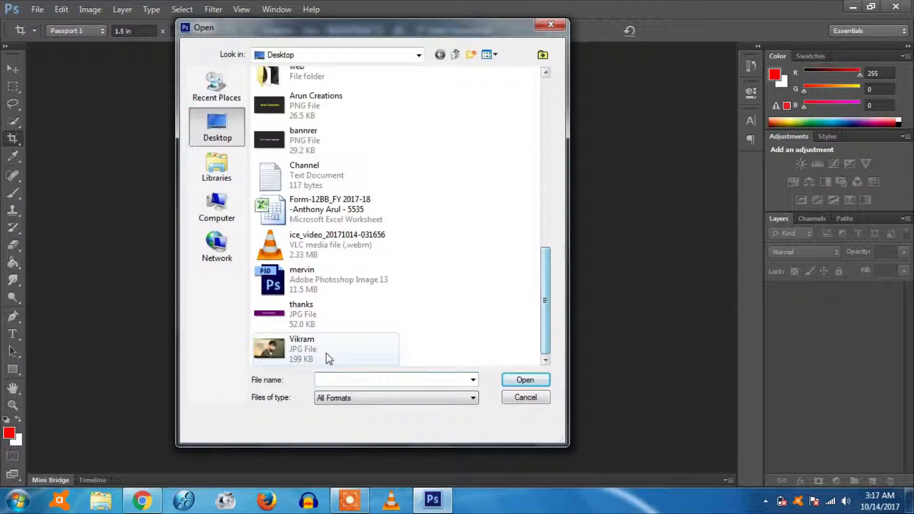
{"action": "left_click", "coordinate": [328, 359]}
{"action": "left_click", "coordinate": [526, 379]}
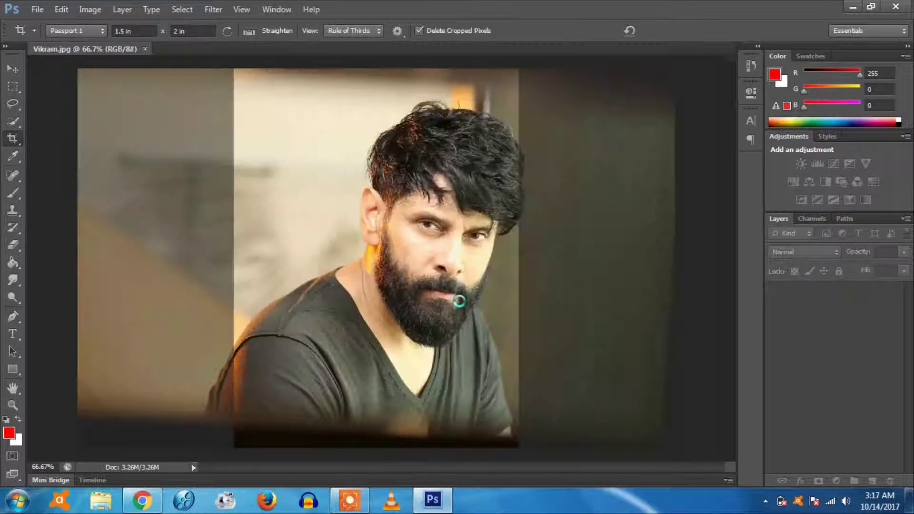
Unlock the Background as Layer 0 and drag a standard crop frame over the photo.
{"action": "left_click", "coordinate": [12, 69]}
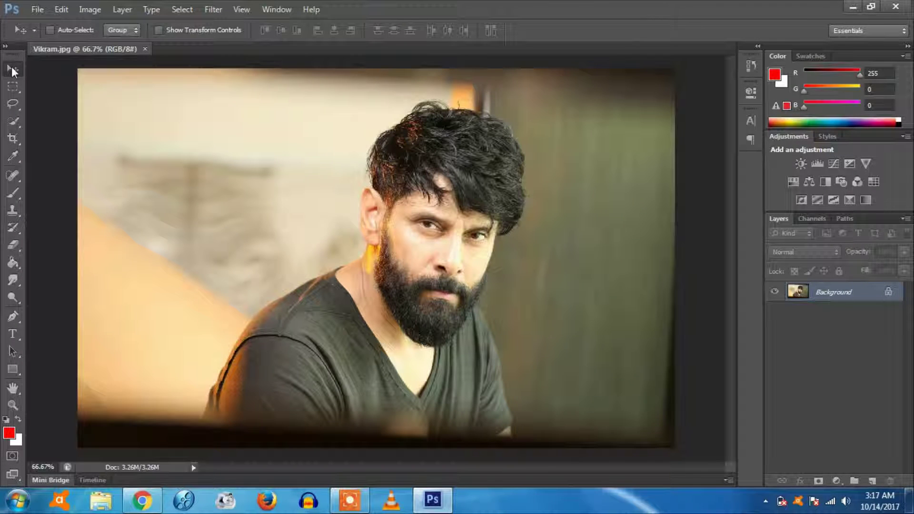
{"action": "double_click", "coordinate": [889, 294]}
{"action": "left_click", "coordinate": [580, 157]}
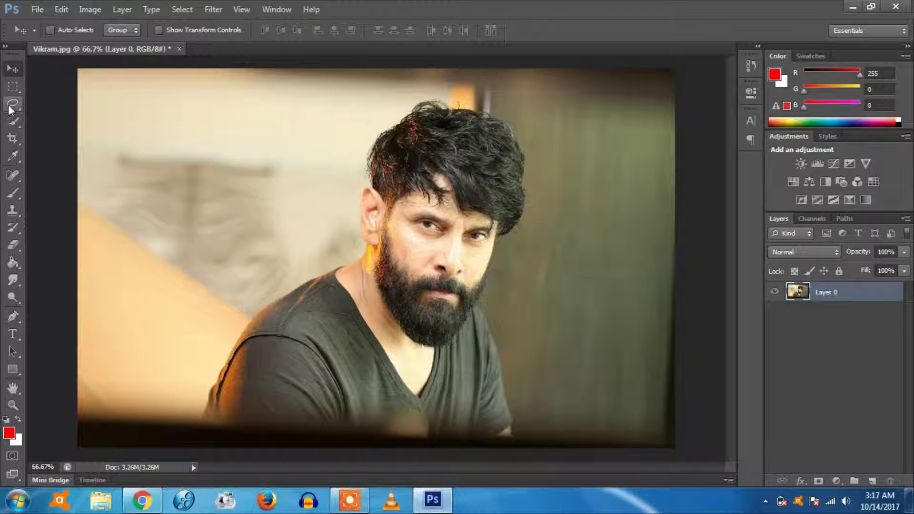
{"action": "left_click", "coordinate": [13, 138]}
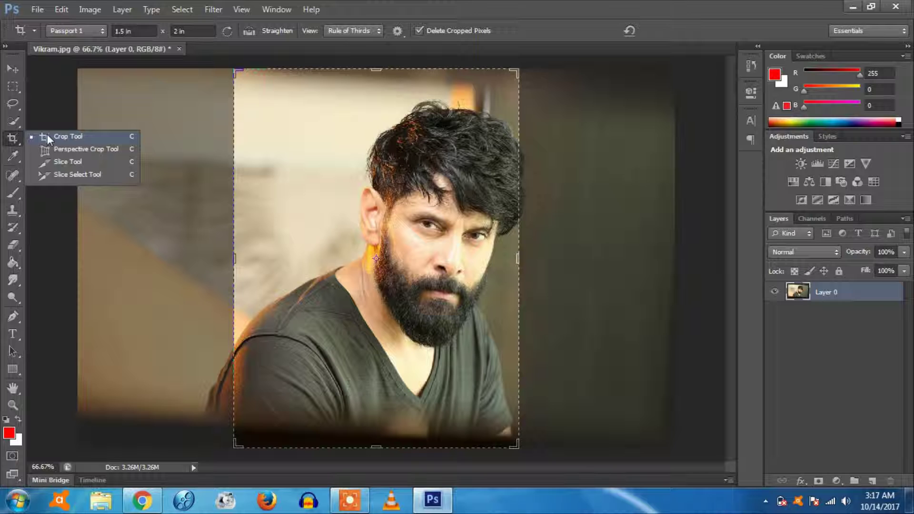
{"action": "left_click", "coordinate": [48, 138]}
{"action": "left_click_drag", "start_coordinate": [353, 174], "coordinate": [361, 179]}
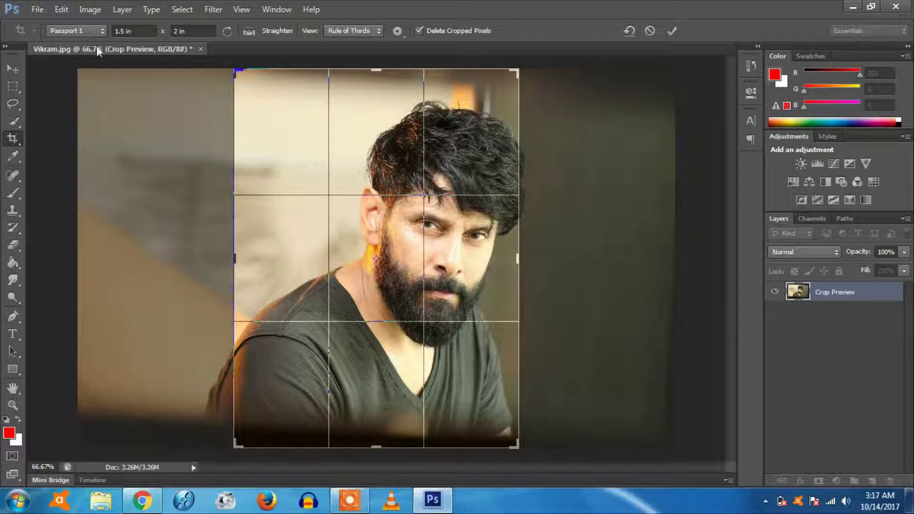
Save the 1.5 × 2 in, 300 ppi crop as preset 'Vikram Passport' and shift the photo in the frame.
{"action": "left_click", "coordinate": [77, 31]}
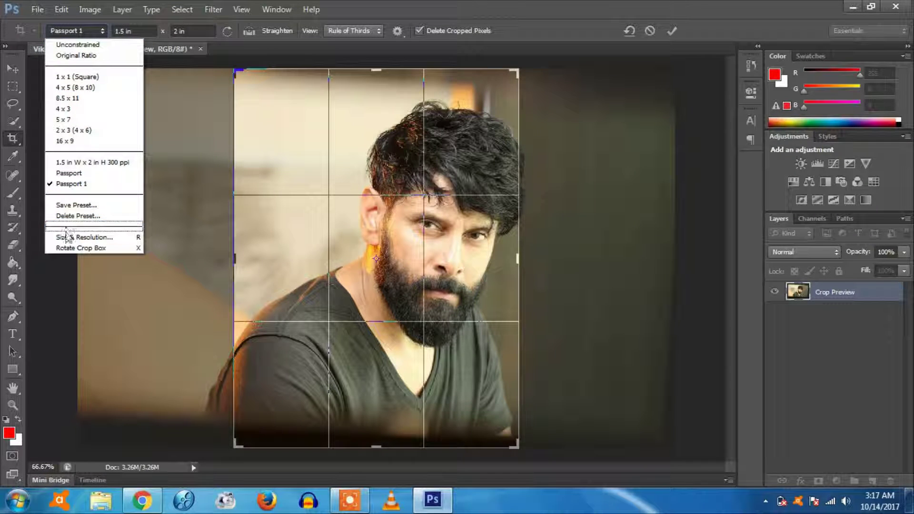
{"action": "left_click", "coordinate": [69, 237]}
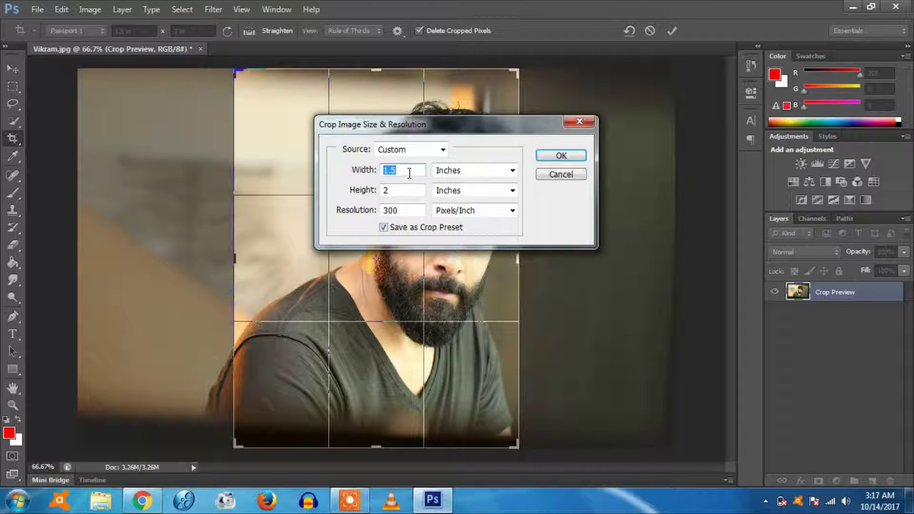
{"action": "double_click", "coordinate": [397, 191]}
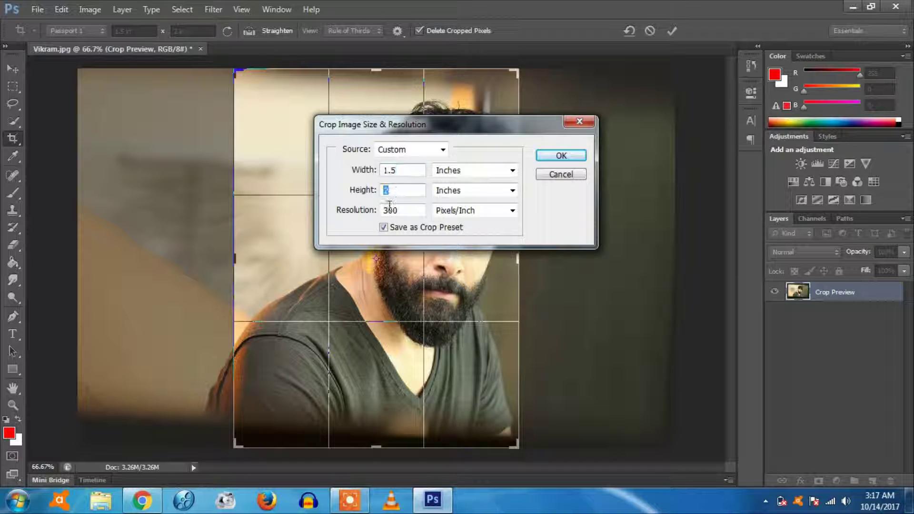
{"action": "double_click", "coordinate": [395, 210]}
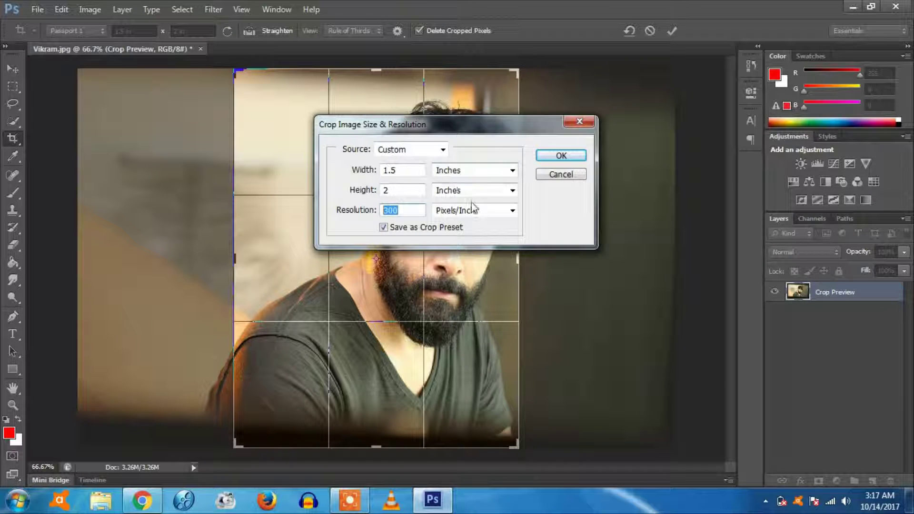
{"action": "left_click", "coordinate": [554, 158]}
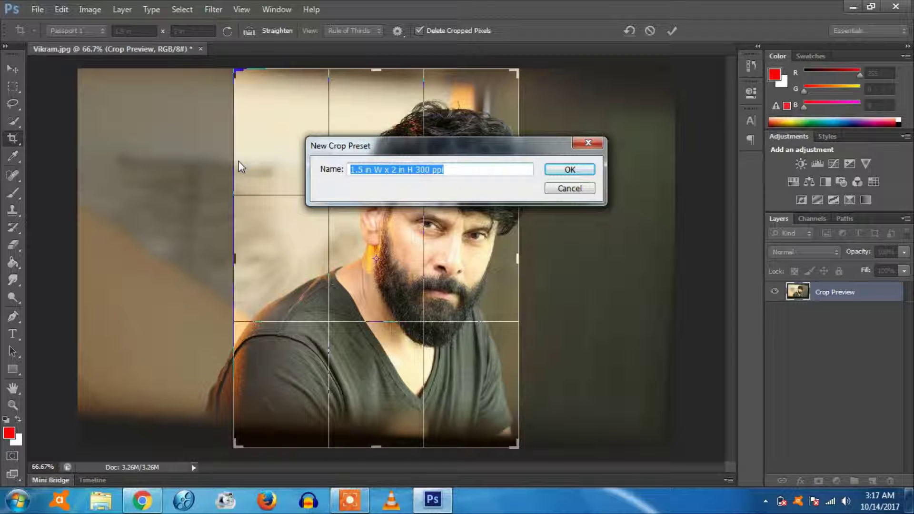
{"action": "type", "text": "Vikr"}
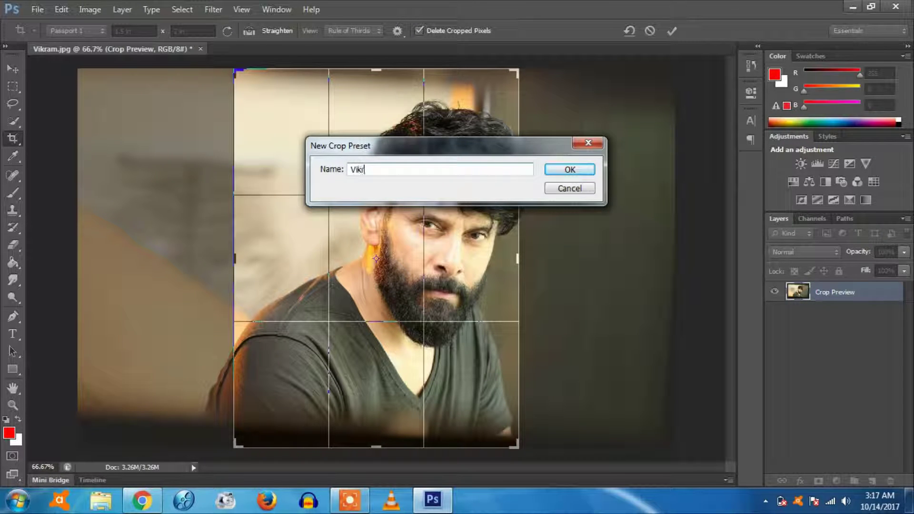
{"action": "type", "text": " Passport"}
{"action": "left_click", "coordinate": [553, 171]}
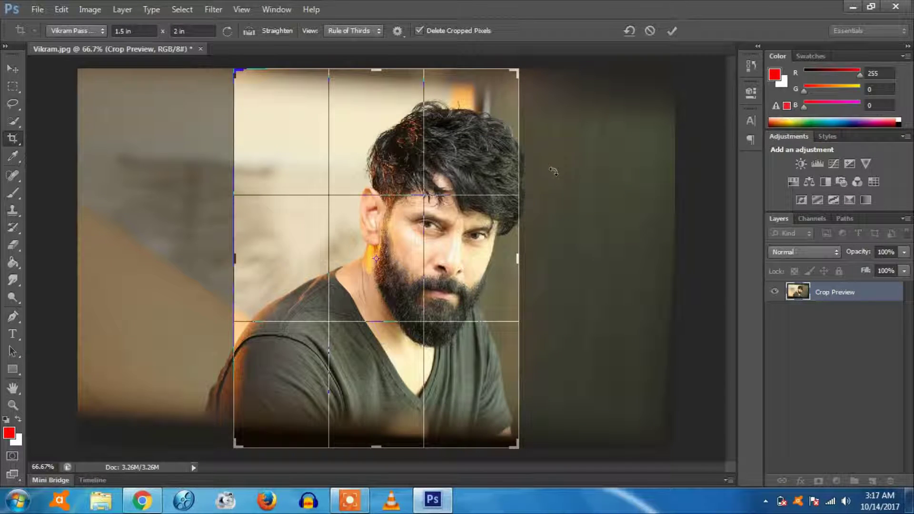
{"action": "mouse_move", "coordinate": [360, 243]}
{"action": "left_mouse_down"}
{"action": "mouse_move", "coordinate": [377, 243]}
{"action": "mouse_move", "coordinate": [329, 234]}
{"action": "mouse_move", "coordinate": [321, 241]}
{"action": "left_mouse_up"}
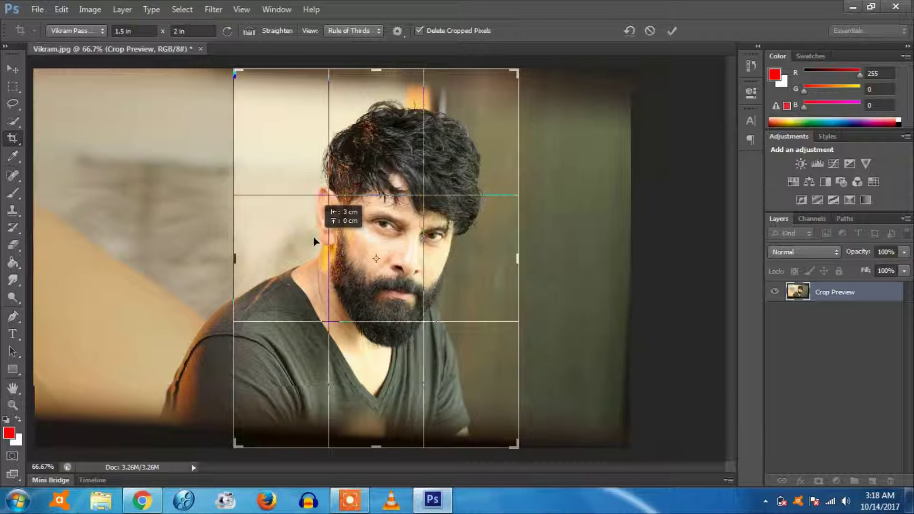
Centre the face in the 1.5 × 2 in crop frame and commit the crop.
{"action": "left_click_drag", "start_coordinate": [321, 242], "coordinate": [323, 229]}
{"action": "left_click_drag", "start_coordinate": [366, 249], "coordinate": [377, 246]}
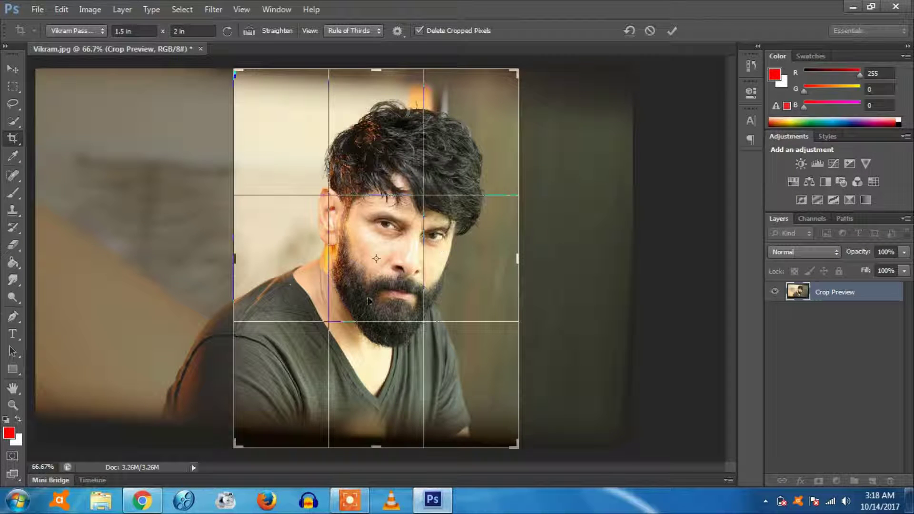
{"action": "left_click", "coordinate": [671, 31]}
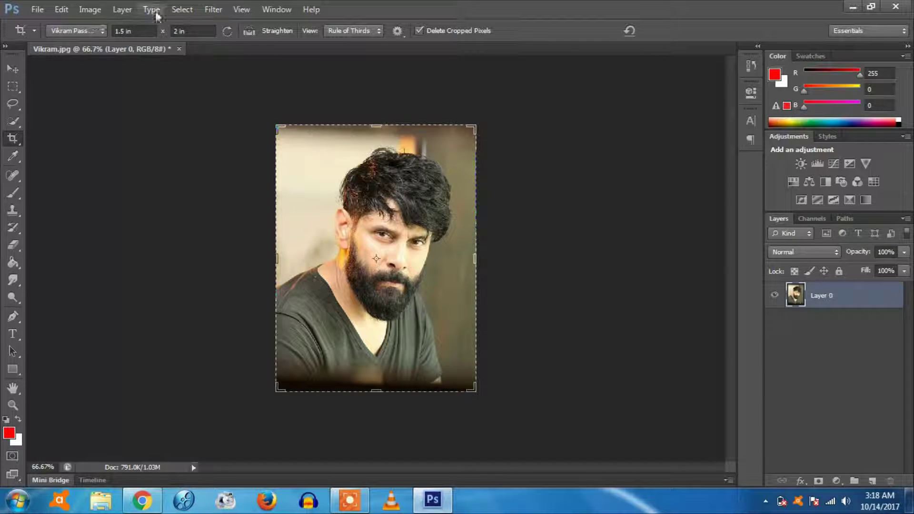
Select the entire cropped photo and switch to the Move tool.
{"action": "left_click", "coordinate": [182, 10]}
{"action": "left_click", "coordinate": [185, 28]}
{"action": "left_click", "coordinate": [13, 69]}
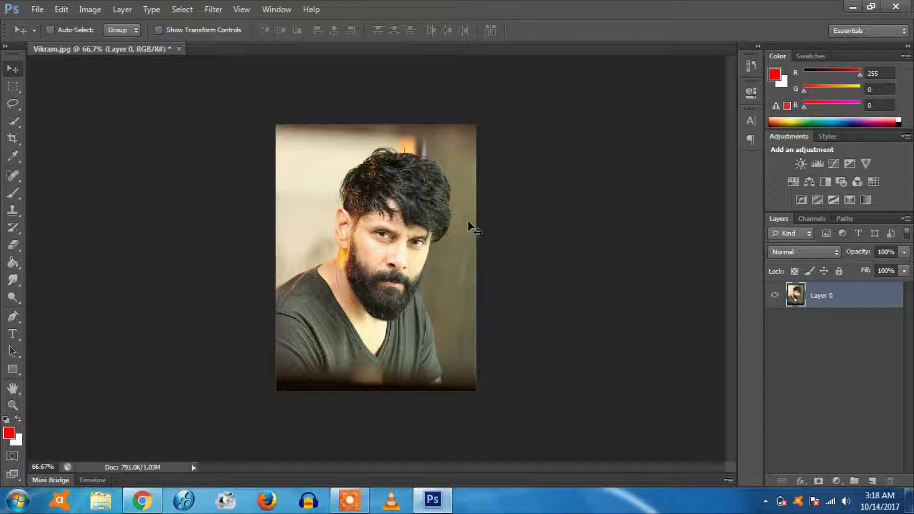
Free-transform the photo to about 94% width and 95% height, leaving an even transparent border.
{"action": "left_click", "coordinate": [61, 10]}
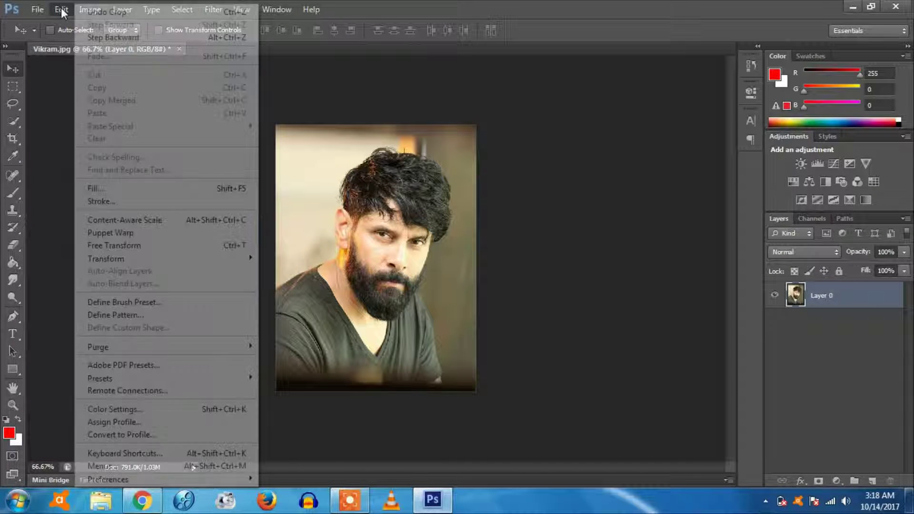
{"action": "left_click", "coordinate": [96, 246]}
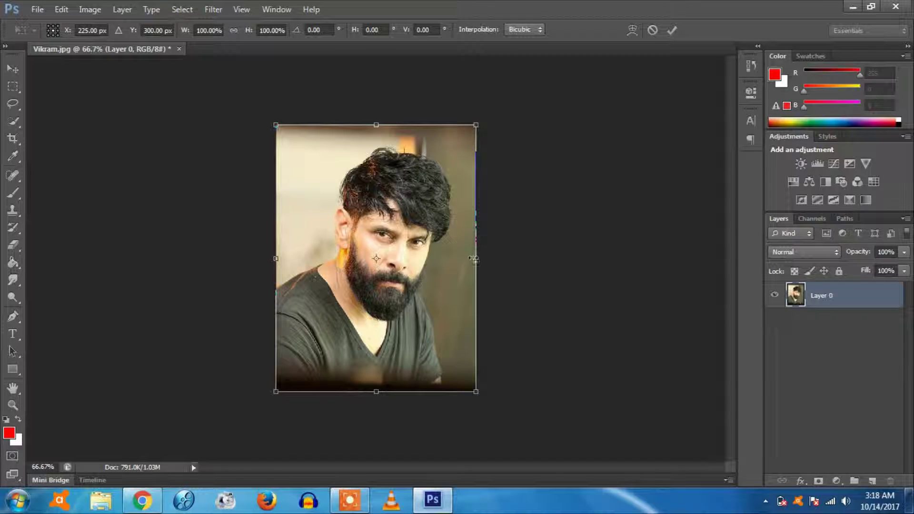
{"action": "left_click_drag", "start_coordinate": [475, 260], "coordinate": [468, 260]}
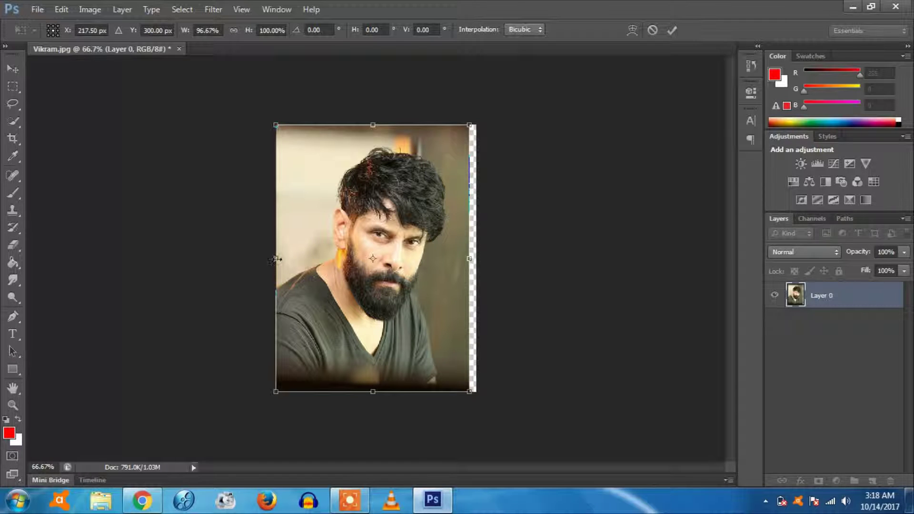
{"action": "left_click_drag", "start_coordinate": [276, 260], "coordinate": [280, 260]}
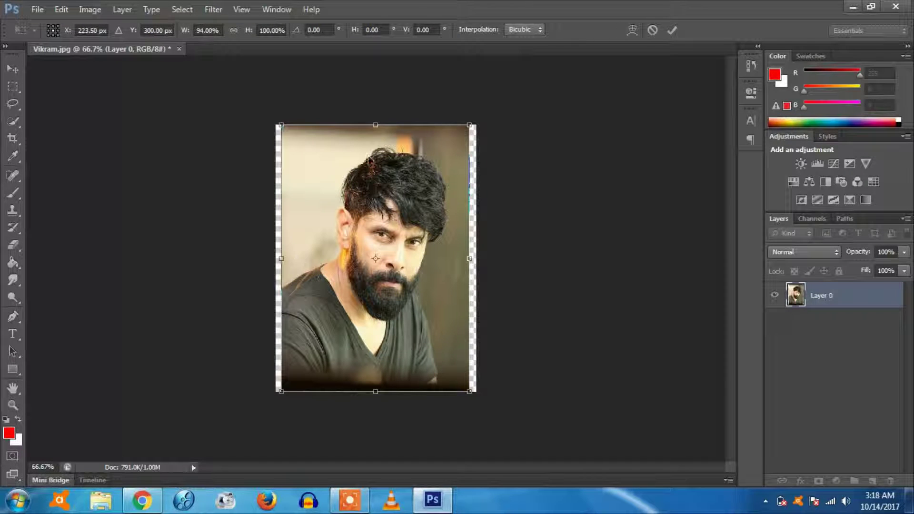
{"action": "left_click_drag", "start_coordinate": [377, 123], "coordinate": [377, 131]}
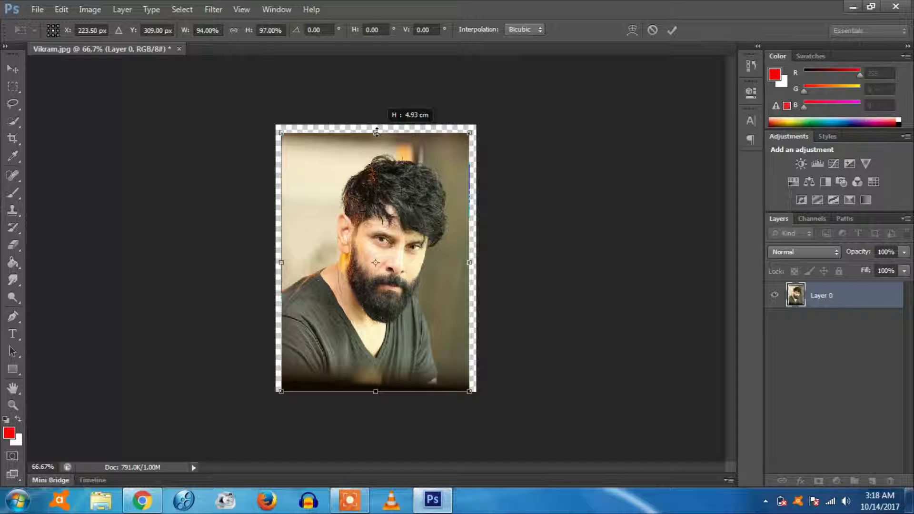
{"action": "left_click_drag", "start_coordinate": [376, 132], "coordinate": [377, 132]}
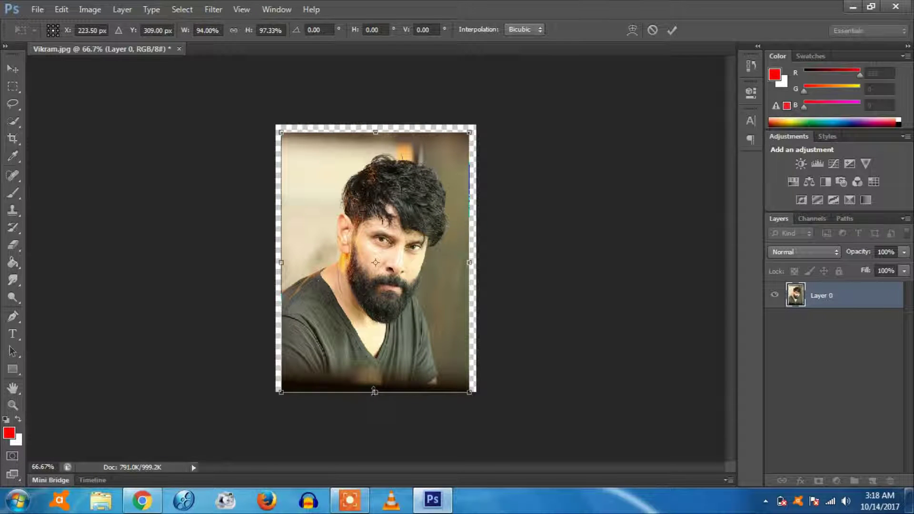
{"action": "left_click_drag", "start_coordinate": [374, 391], "coordinate": [375, 386]}
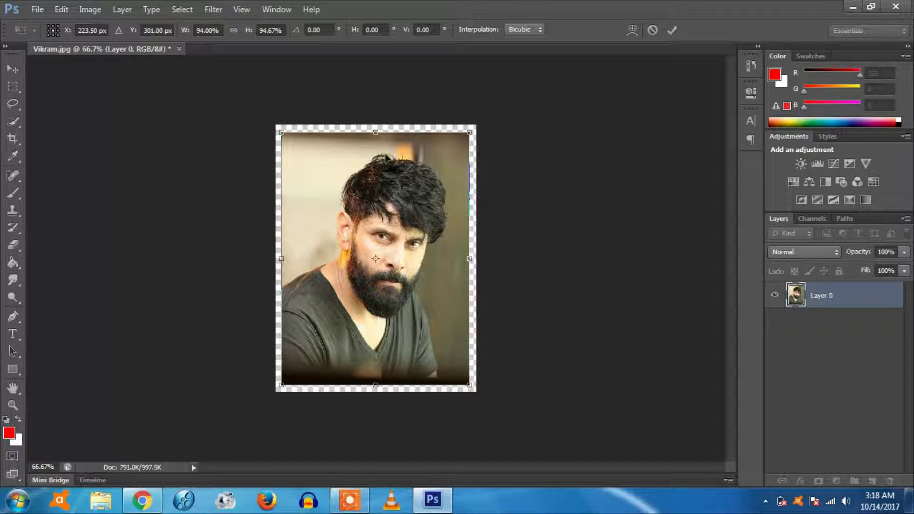
{"action": "left_click_drag", "start_coordinate": [377, 131], "coordinate": [377, 131]}
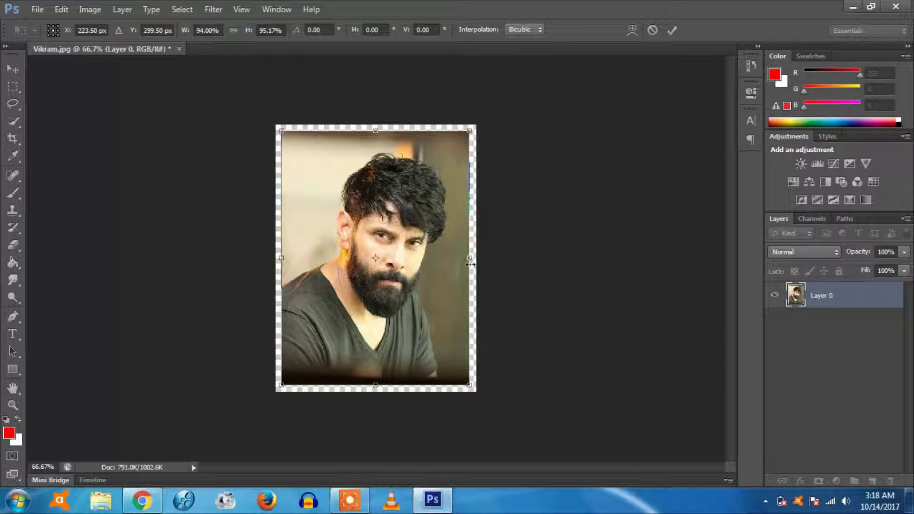
{"action": "left_click", "coordinate": [672, 30]}
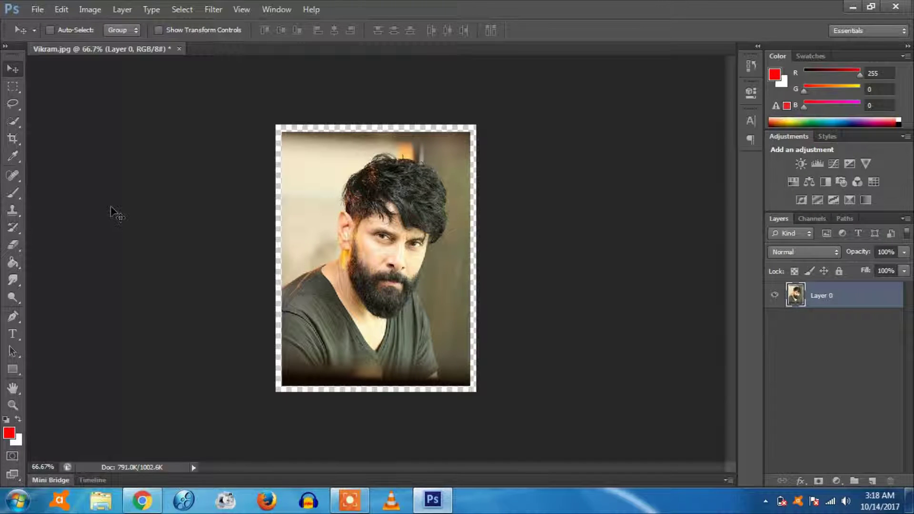
Marquee-select a rectangle around the whole bordered photo.
{"action": "left_click", "coordinate": [62, 10]}
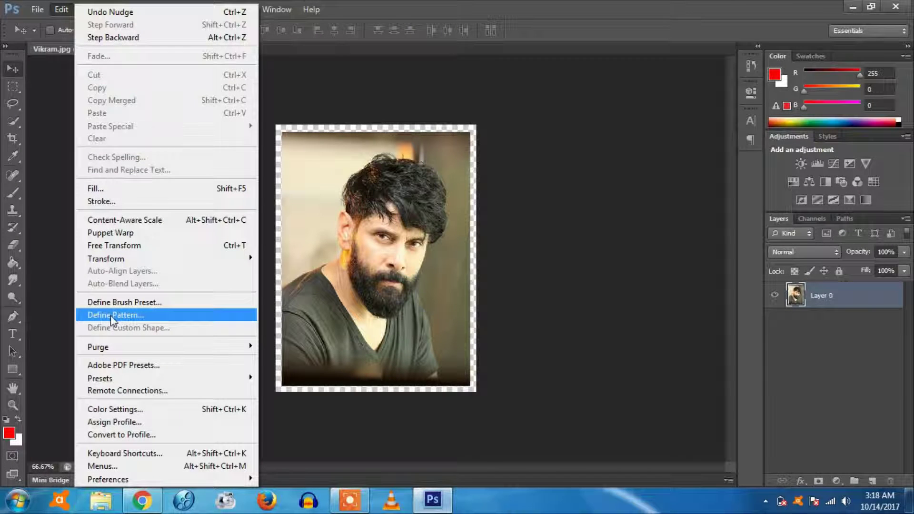
{"action": "left_click", "coordinate": [567, 138]}
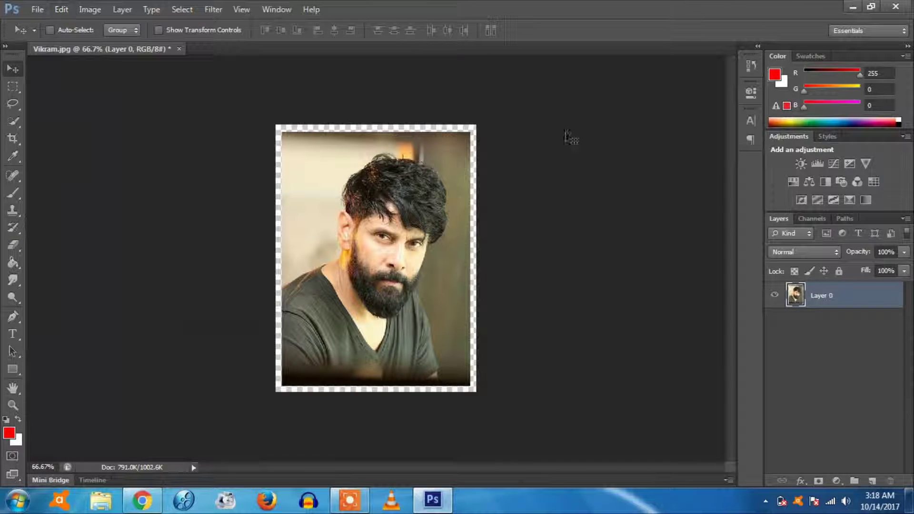
{"action": "left_click", "coordinate": [13, 86]}
{"action": "left_click_drag", "start_coordinate": [265, 116], "coordinate": [482, 406]}
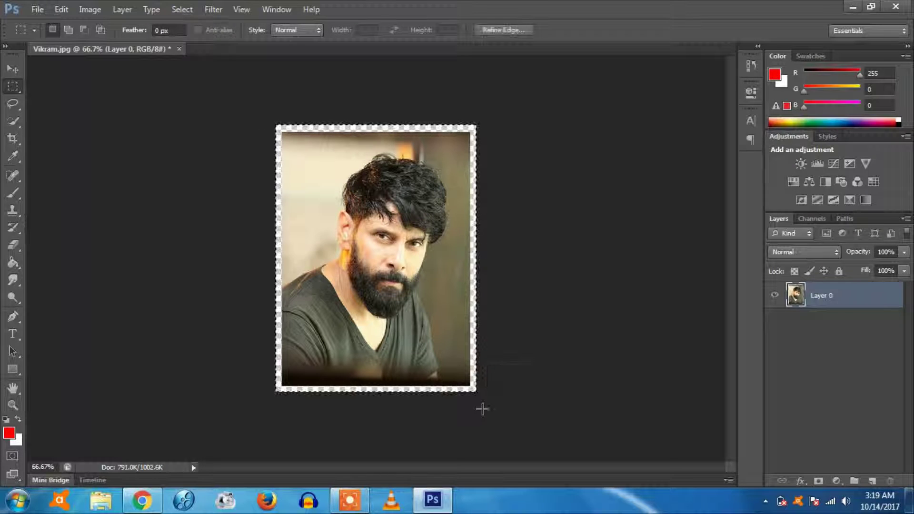
Define the selection as a pattern, replacing '.jpg' in its name with 'passport'.
{"action": "left_click", "coordinate": [61, 9]}
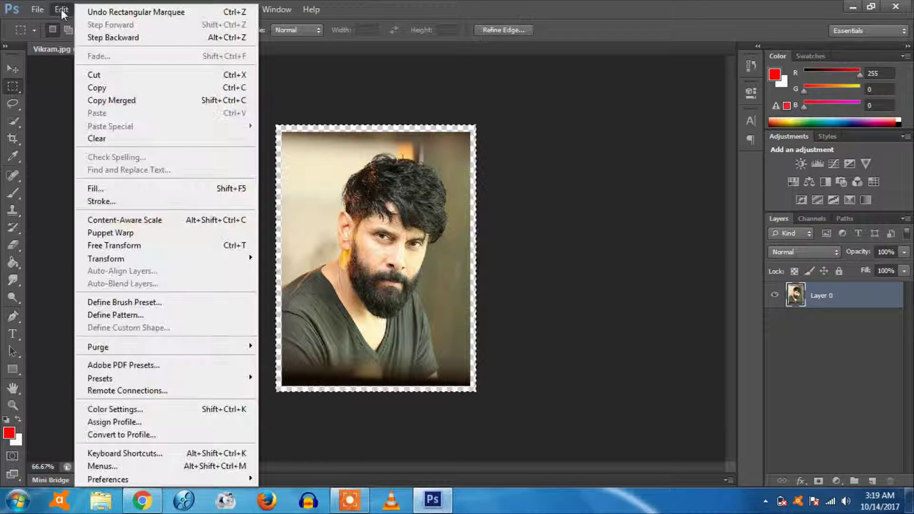
{"action": "left_click", "coordinate": [117, 314]}
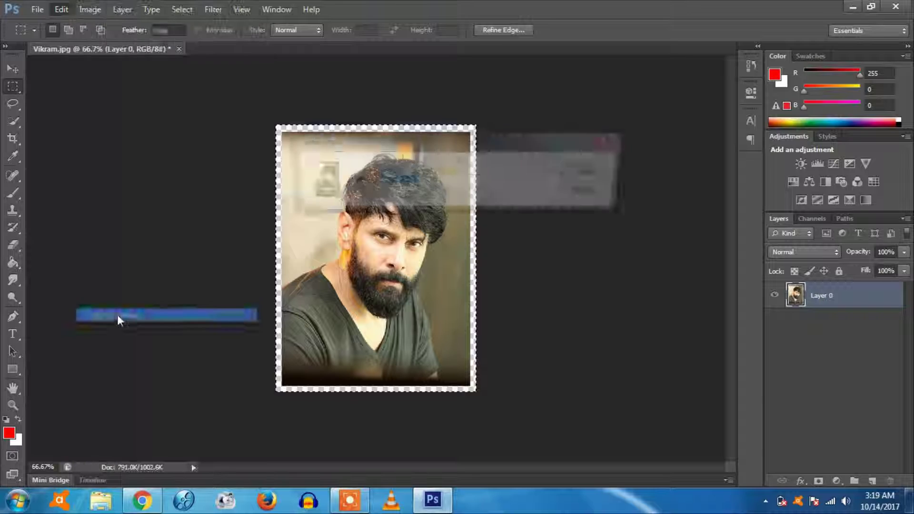
{"action": "left_click", "coordinate": [433, 184]}
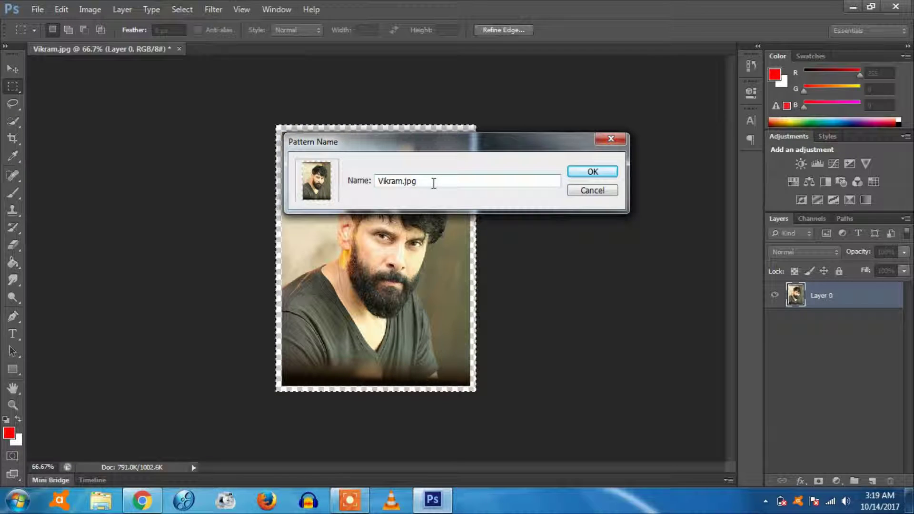
{"action": "key", "text": "BackSpace"}
{"action": "key", "text": "BackSpace"}
{"action": "key", "text": "BackSpace"}
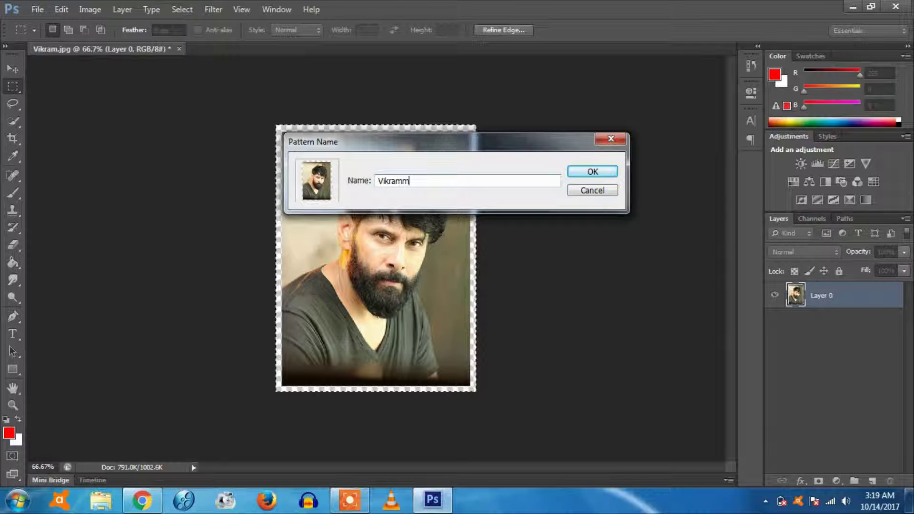
{"action": "type", "text": "passport"}
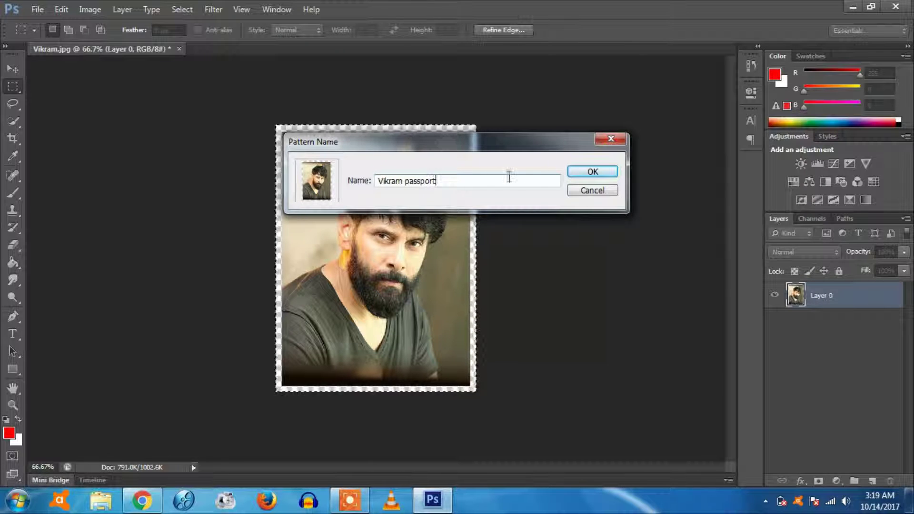
{"action": "left_click", "coordinate": [590, 171]}
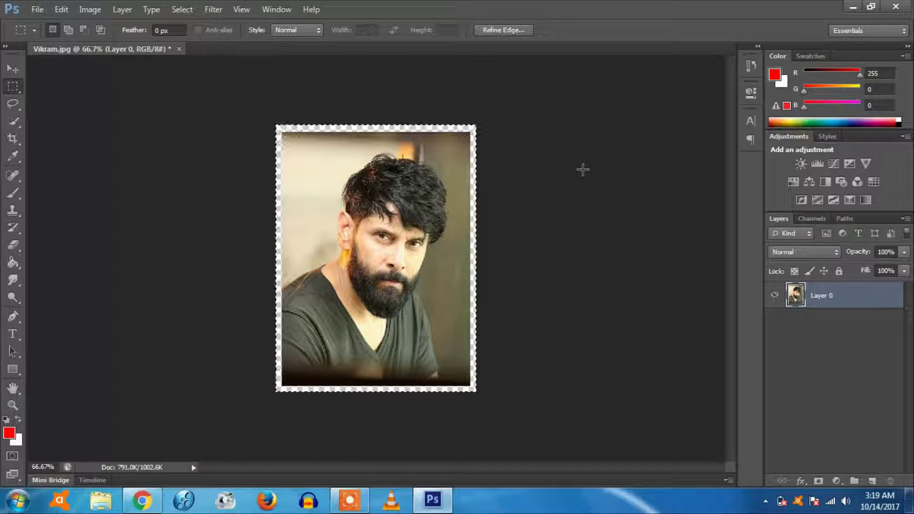
Create a white 6 × 4 in Photo (Landscape 4 x 6) document at 300 ppi and unlock its background.
{"action": "left_click", "coordinate": [38, 8]}
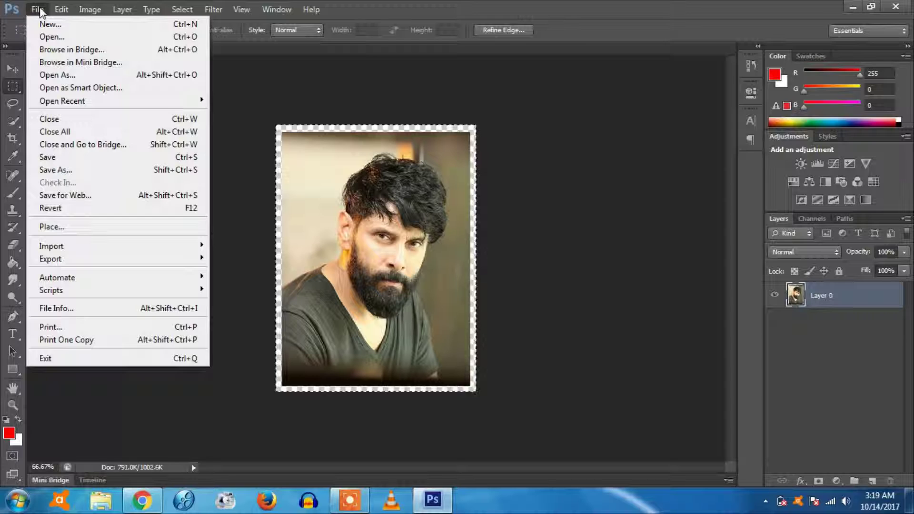
{"action": "left_click", "coordinate": [53, 26]}
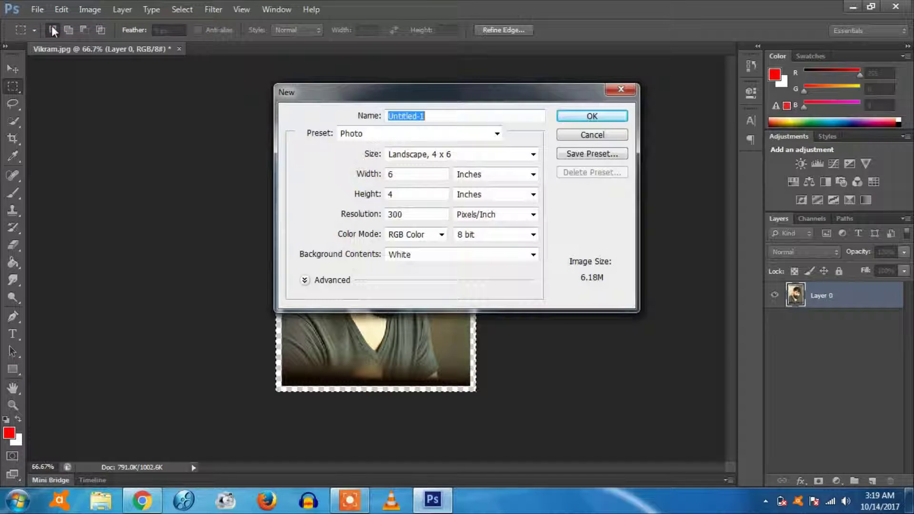
{"action": "left_click", "coordinate": [396, 136]}
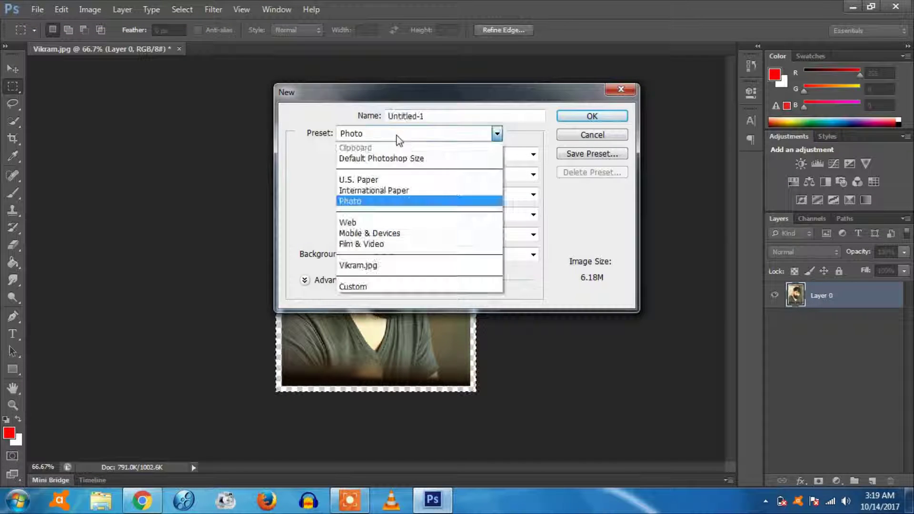
{"action": "left_click", "coordinate": [370, 200]}
{"action": "left_click", "coordinate": [412, 158]}
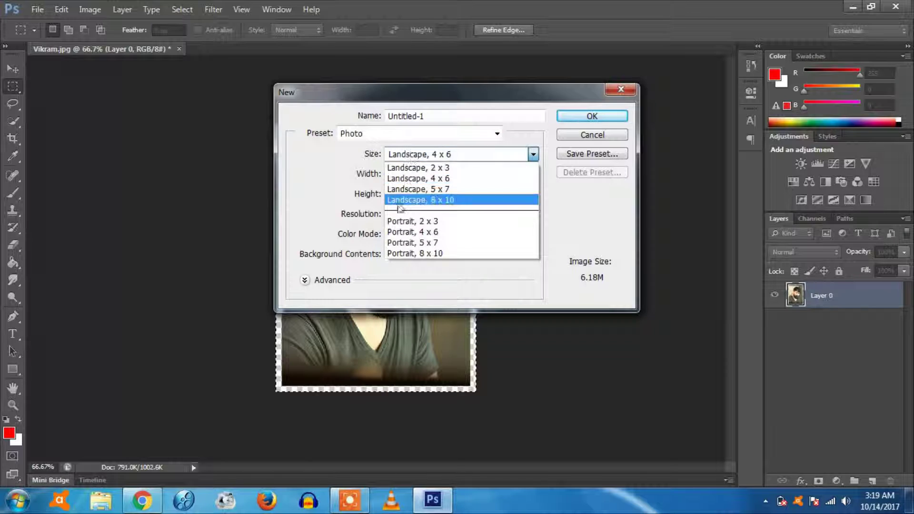
{"action": "left_click", "coordinate": [400, 176]}
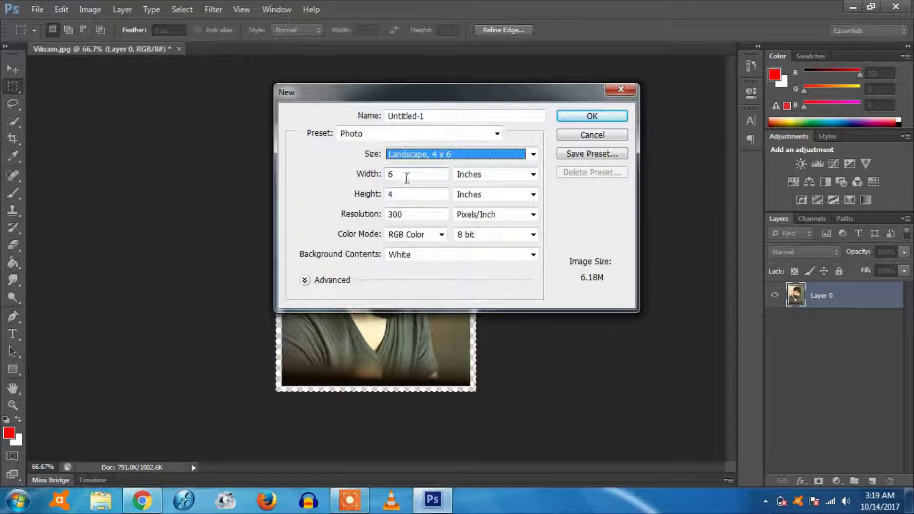
{"action": "key", "text": "Tab"}
{"action": "key", "text": "Tab"}
{"action": "key", "text": "Tab"}
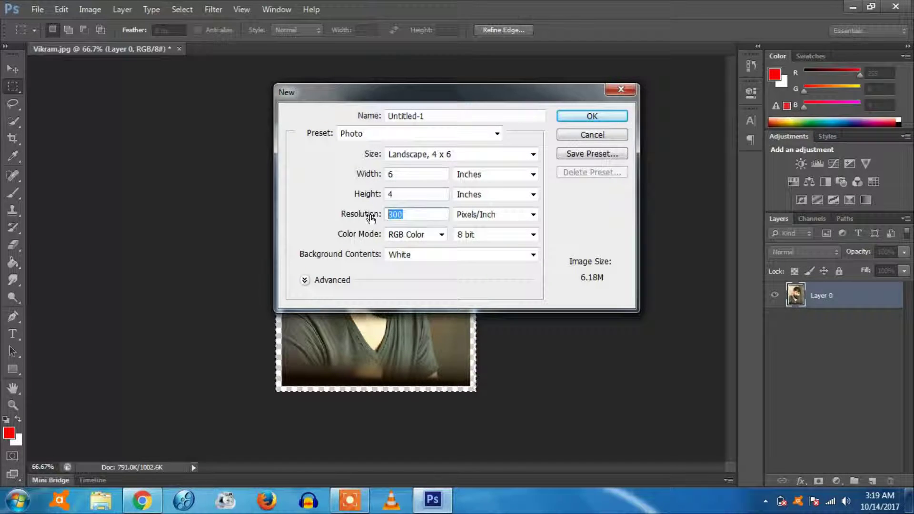
{"action": "left_click", "coordinate": [574, 120]}
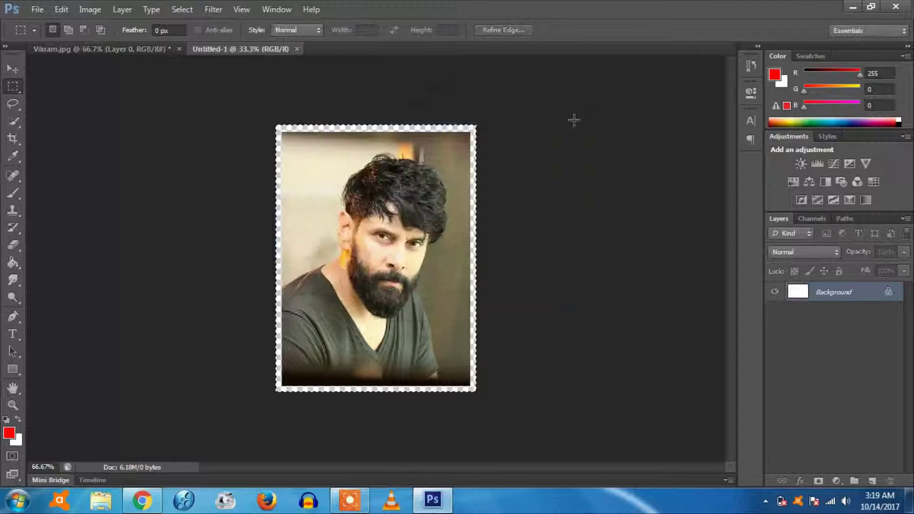
{"action": "double_click", "coordinate": [892, 298]}
Convert the background to Layer 0 and pattern-fill the whole canvas with the saved portrait pattern.
{"action": "left_click", "coordinate": [574, 154]}
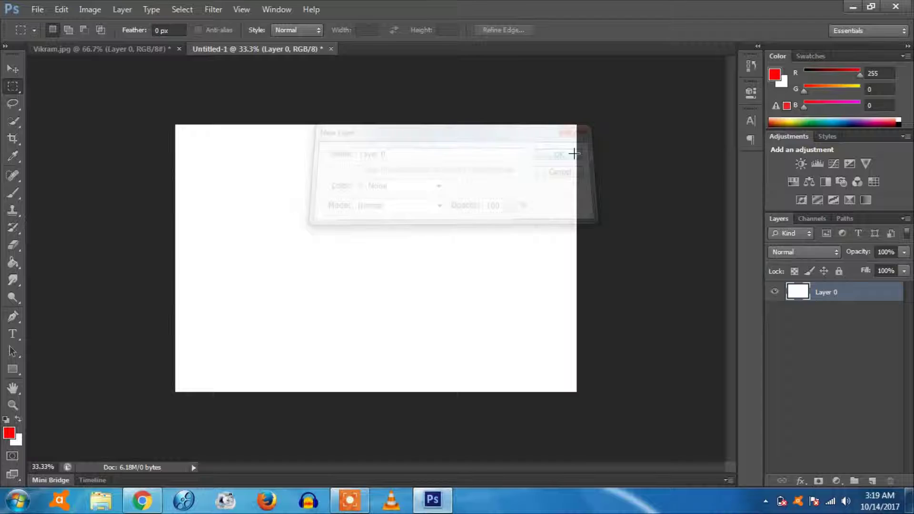
{"action": "mouse_move", "coordinate": [160, 114]}
{"action": "left_mouse_down"}
{"action": "mouse_move", "coordinate": [314, 306]}
{"action": "mouse_move", "coordinate": [631, 406]}
{"action": "left_mouse_up"}
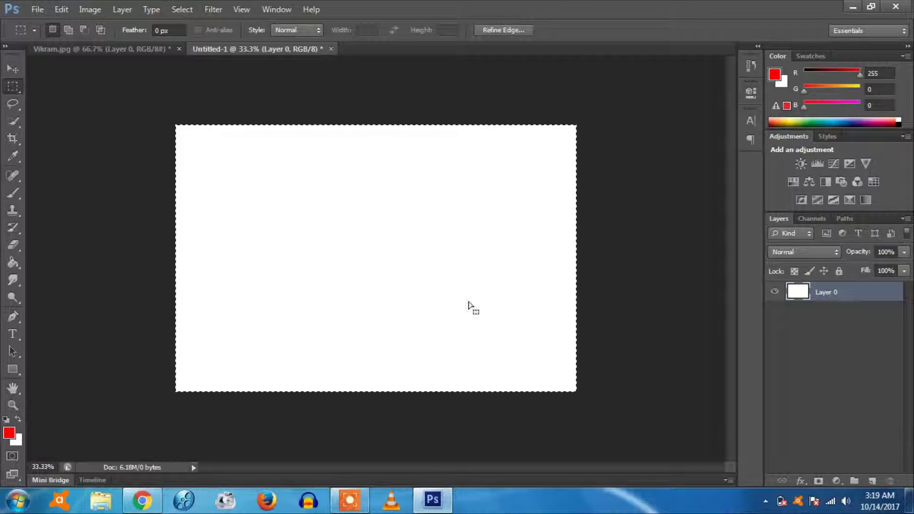
{"action": "right_click", "coordinate": [275, 215]}
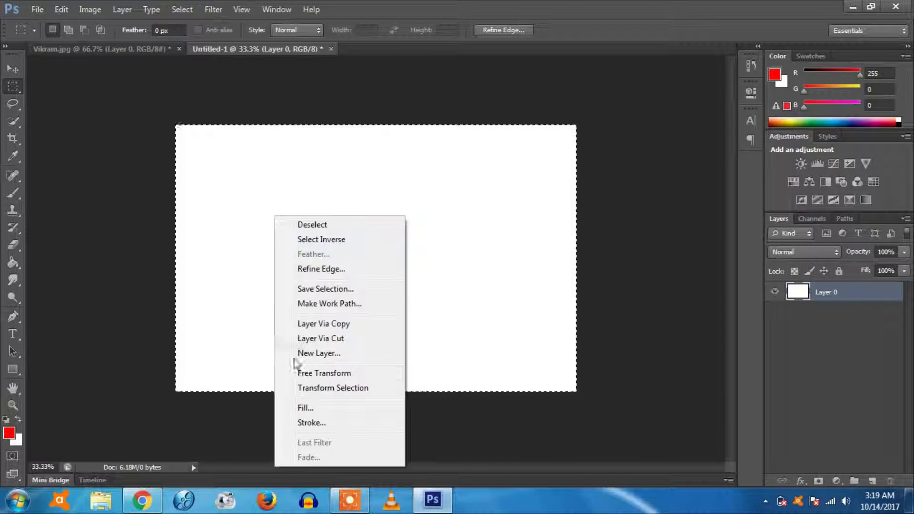
{"action": "left_click", "coordinate": [300, 410]}
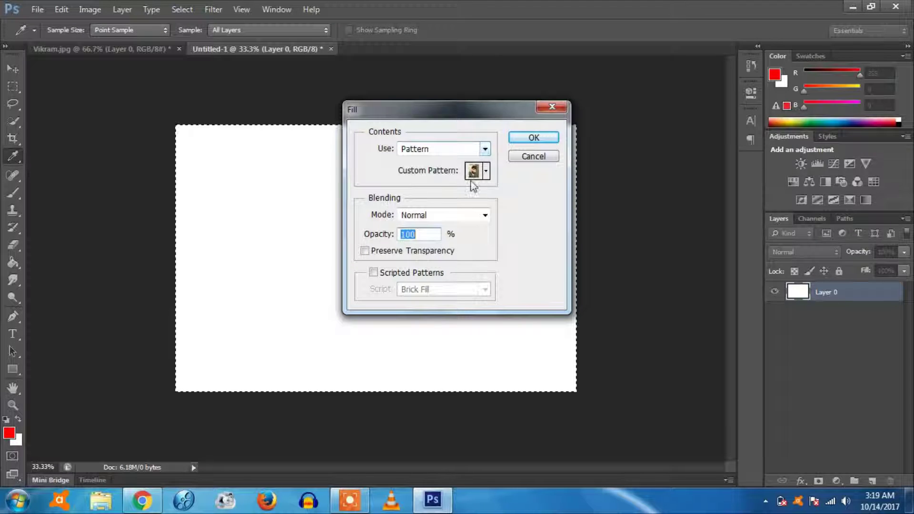
{"action": "left_click", "coordinate": [486, 171]}
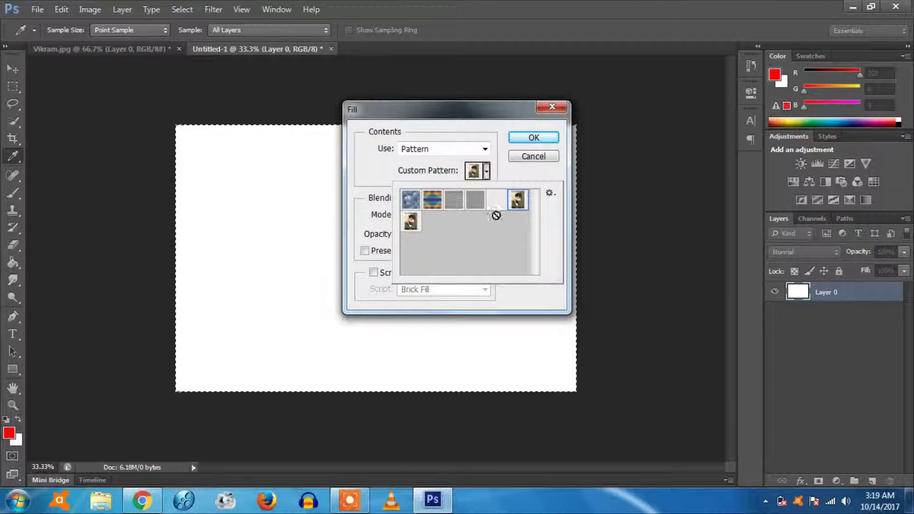
{"action": "left_click", "coordinate": [408, 225]}
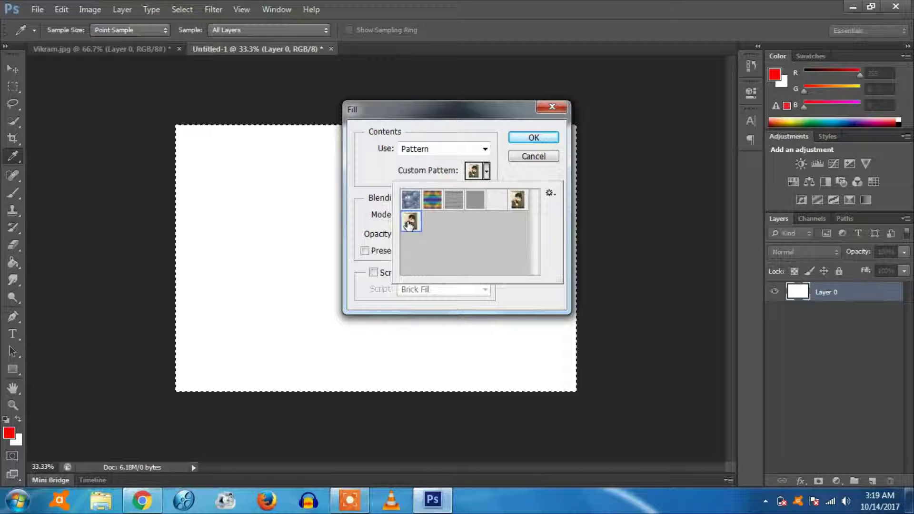
{"action": "left_click", "coordinate": [534, 139]}
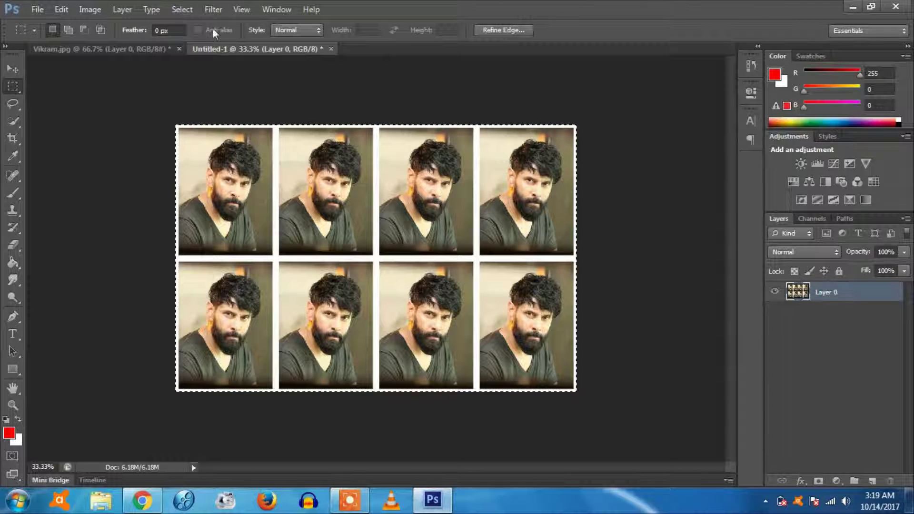
{"action": "left_click", "coordinate": [182, 9]}
Deselect the sheet and choose JPEG as the Save As format.
{"action": "left_click", "coordinate": [194, 37]}
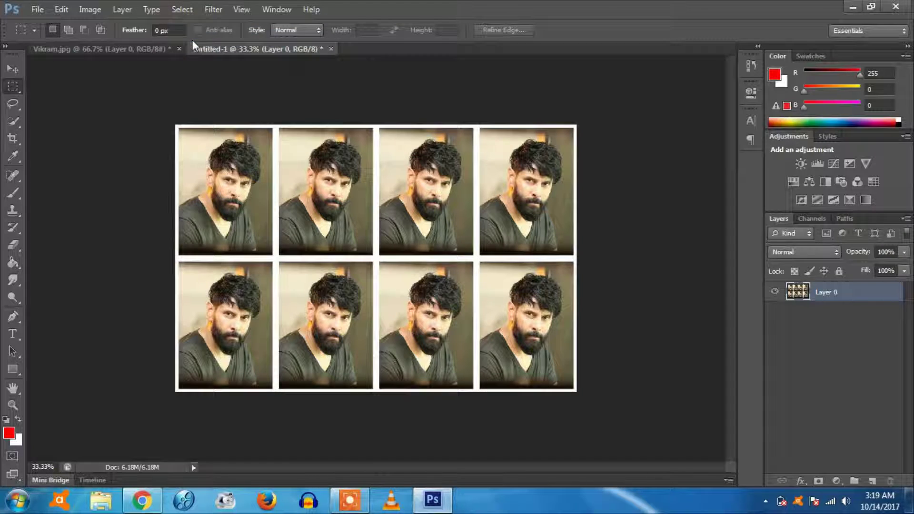
{"action": "left_click", "coordinate": [10, 70]}
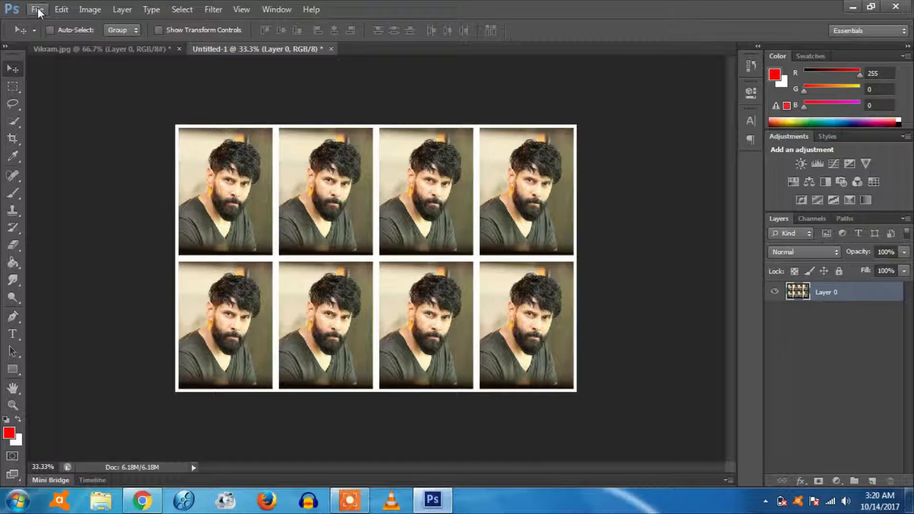
{"action": "left_click", "coordinate": [37, 9]}
{"action": "left_click", "coordinate": [62, 171]}
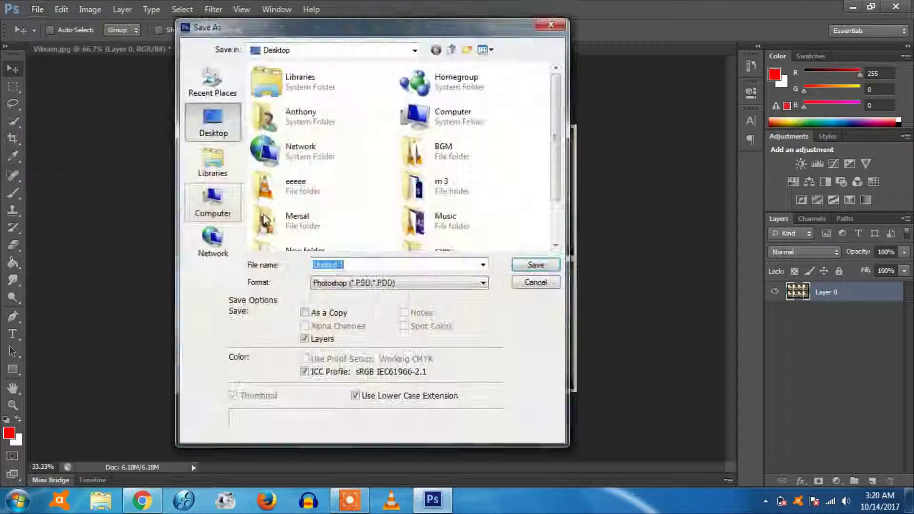
{"action": "left_click", "coordinate": [331, 283]}
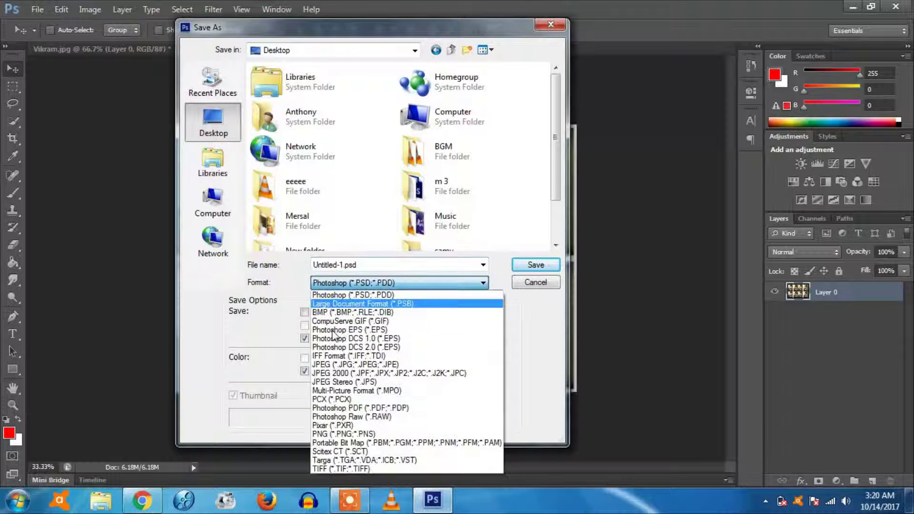
{"action": "left_click", "coordinate": [337, 370]}
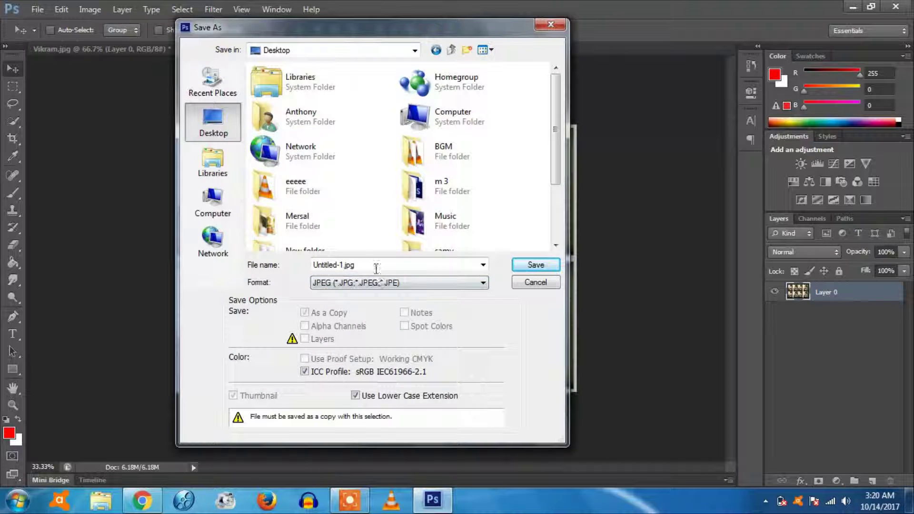
Save it to the Desktop as 'Passport size photo' at maximum quality 12, then show the desktop.
{"action": "double_click", "coordinate": [374, 268]}
{"action": "type", "text": "Passport size photo"}
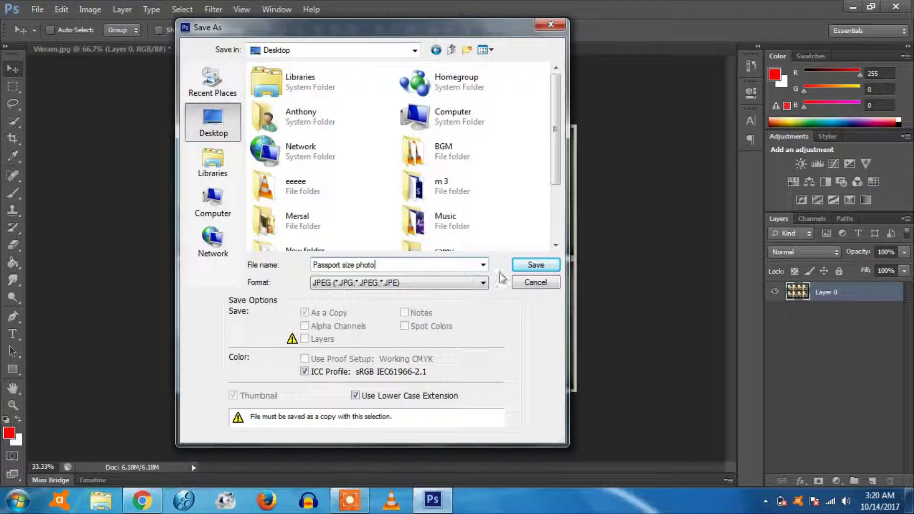
{"action": "left_click", "coordinate": [535, 265]}
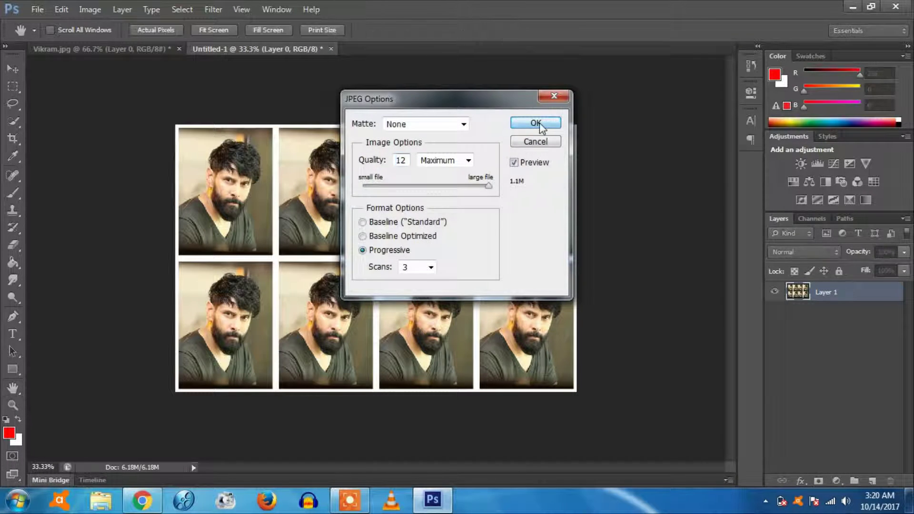
{"action": "left_click", "coordinate": [537, 124]}
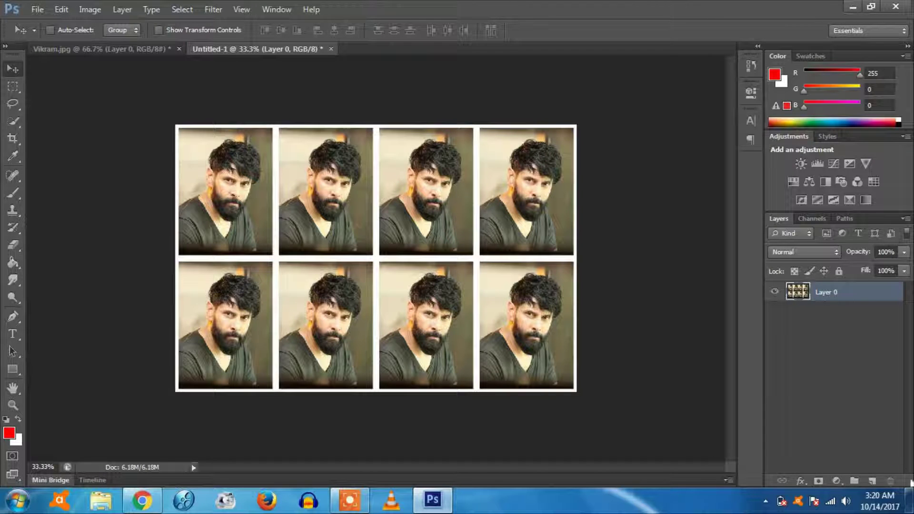
{"action": "left_click", "coordinate": [910, 505]}
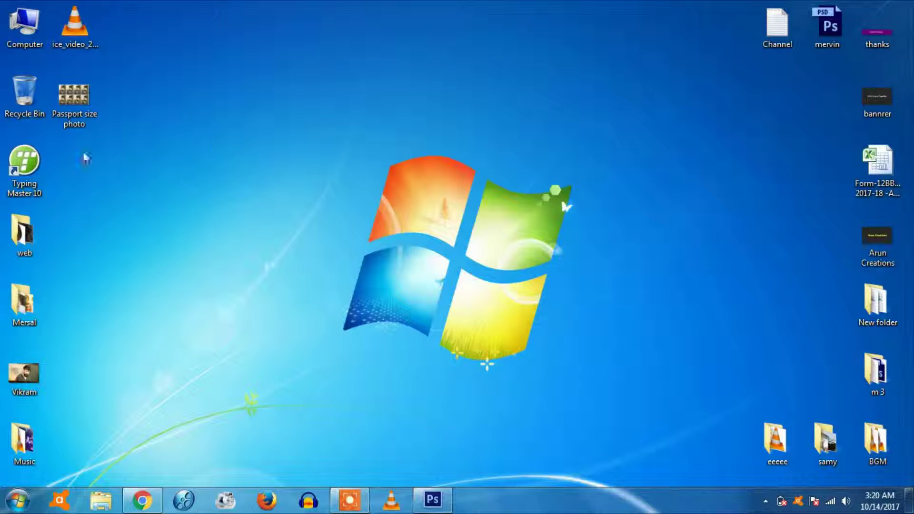
Open 'Passport size photo' from the desktop in the photo viewer, zoomed in and panned.
{"action": "double_click", "coordinate": [74, 96]}
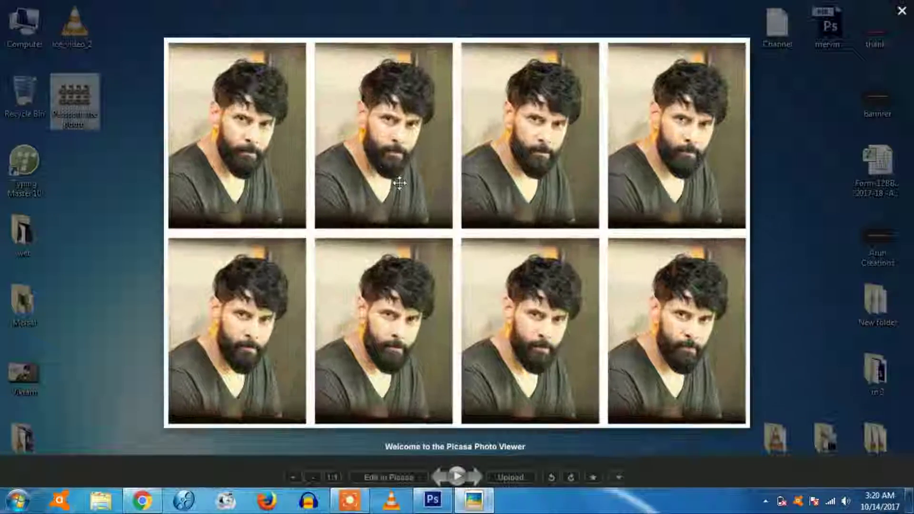
{"action": "scroll", "coordinate": [400, 180], "scroll_direction": "up", "scroll_amount": 1}
{"action": "left_click_drag", "start_coordinate": [428, 163], "coordinate": [468, 203]}
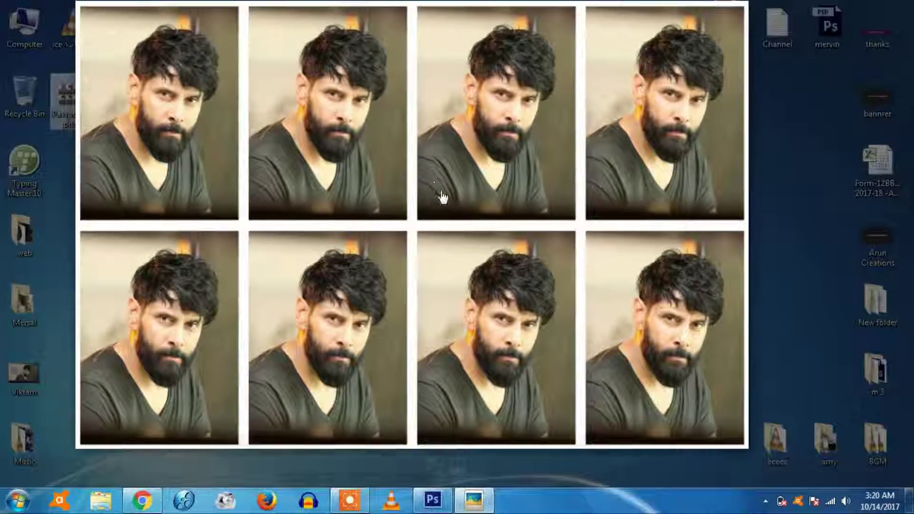